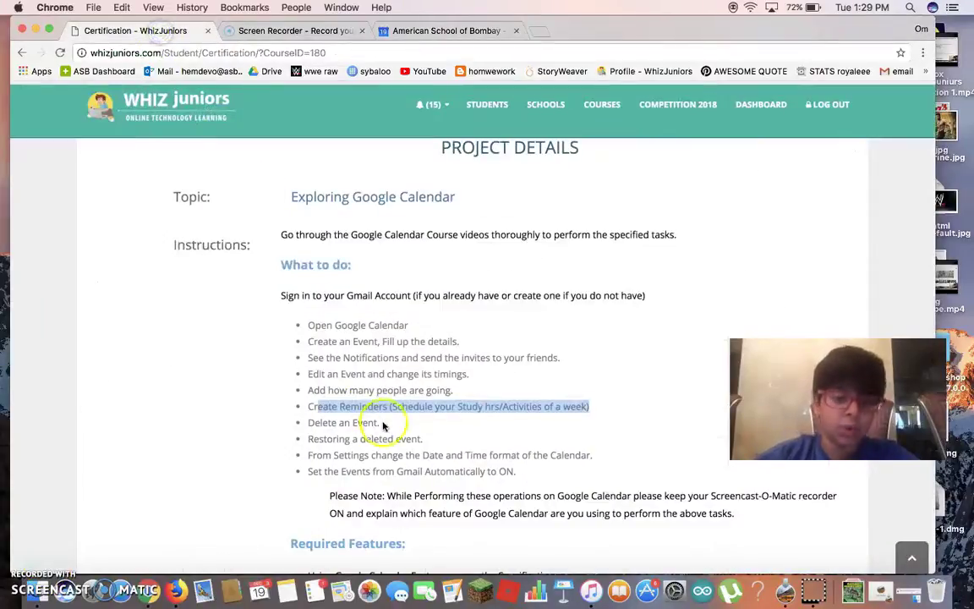
Step: Mark the Open Google Calendar task in WhizJuniors, then bring up the calendar's Dec 3–9, 2017 week
left_click_drag(322, 324, 460, 341)
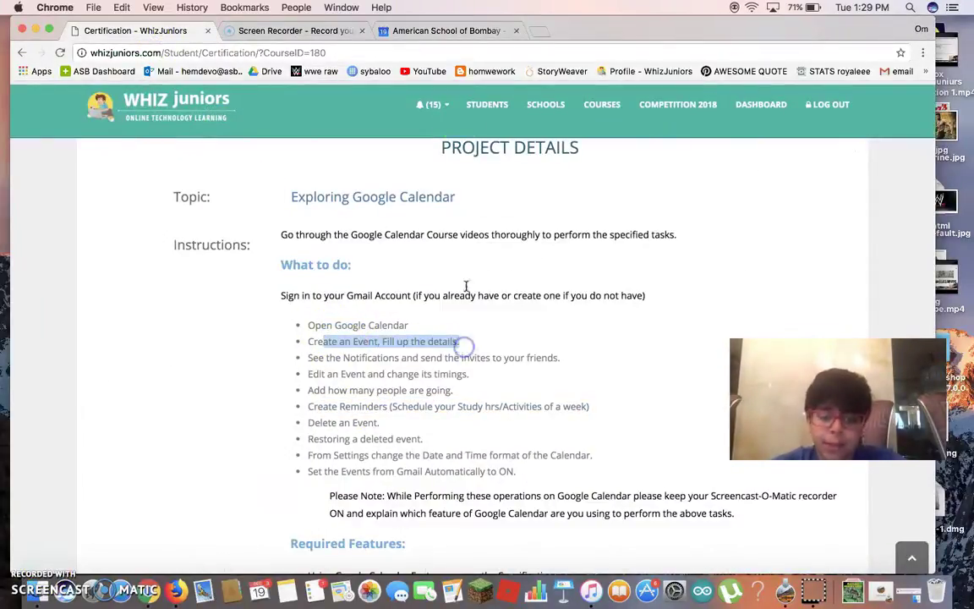
left_click(457, 31)
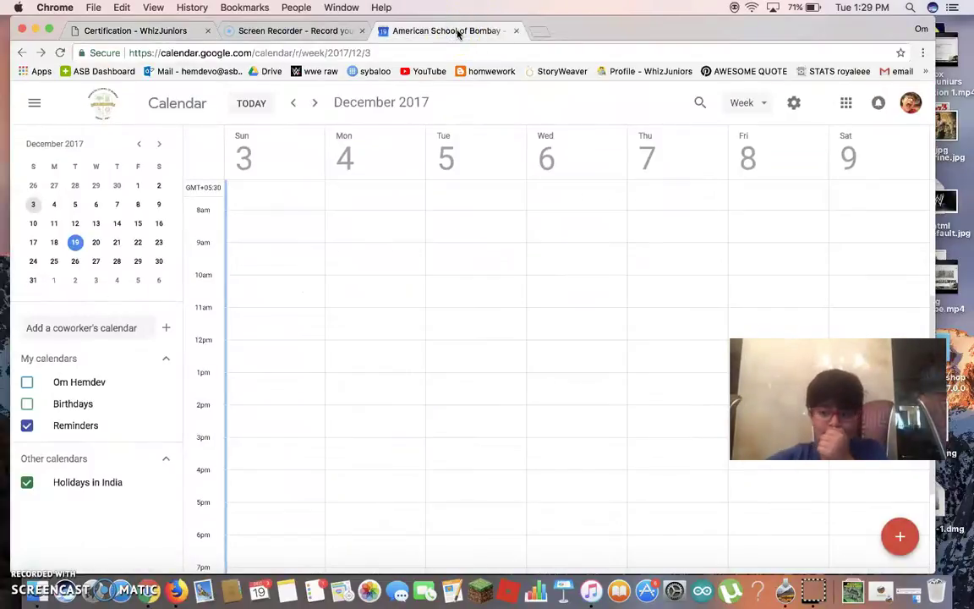
Step: Create the 'Play date in ishaans house' event for Saturday Dec 9, 1:30–2:30pm
left_click(897, 535)
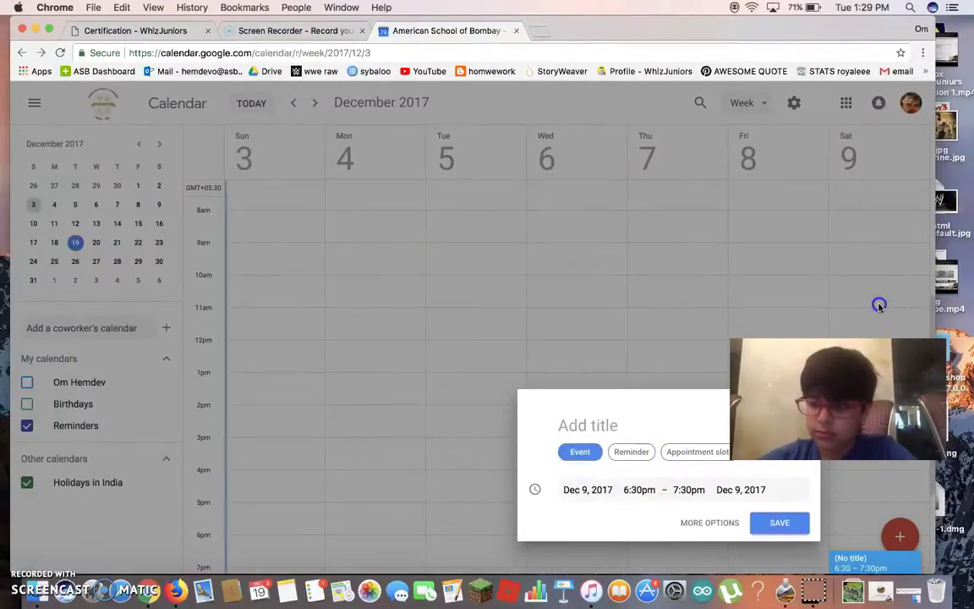
left_click(904, 337)
left_click(902, 539)
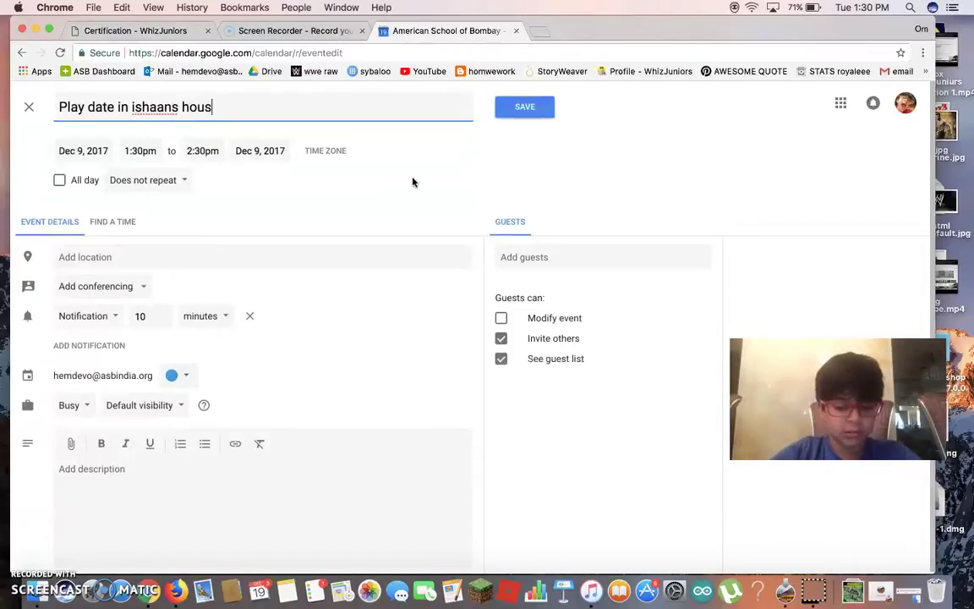
type("e")
left_click(547, 109)
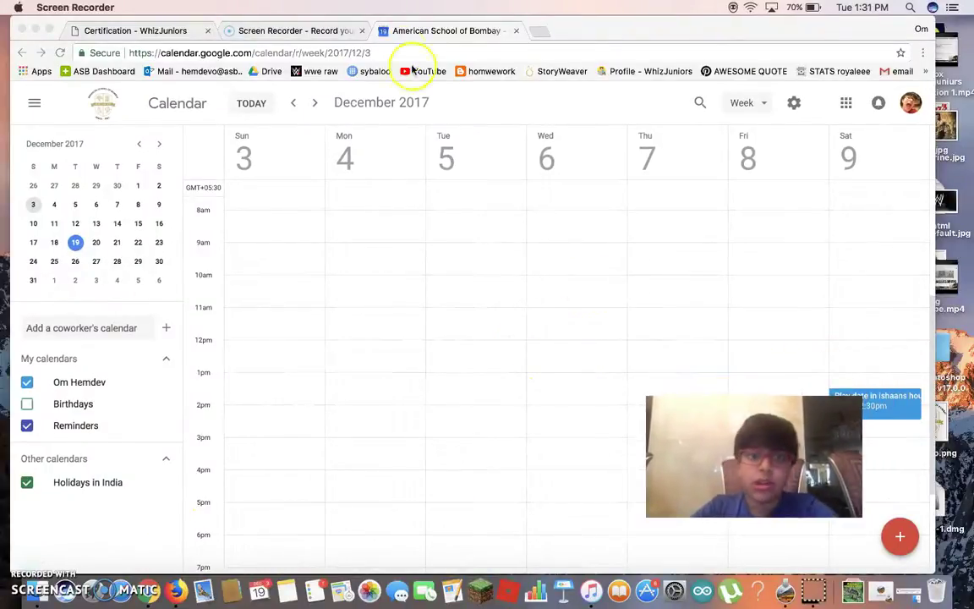
Step: Mark the notifications and invites task in WhizJuniors and return to the calendar
left_click(148, 31)
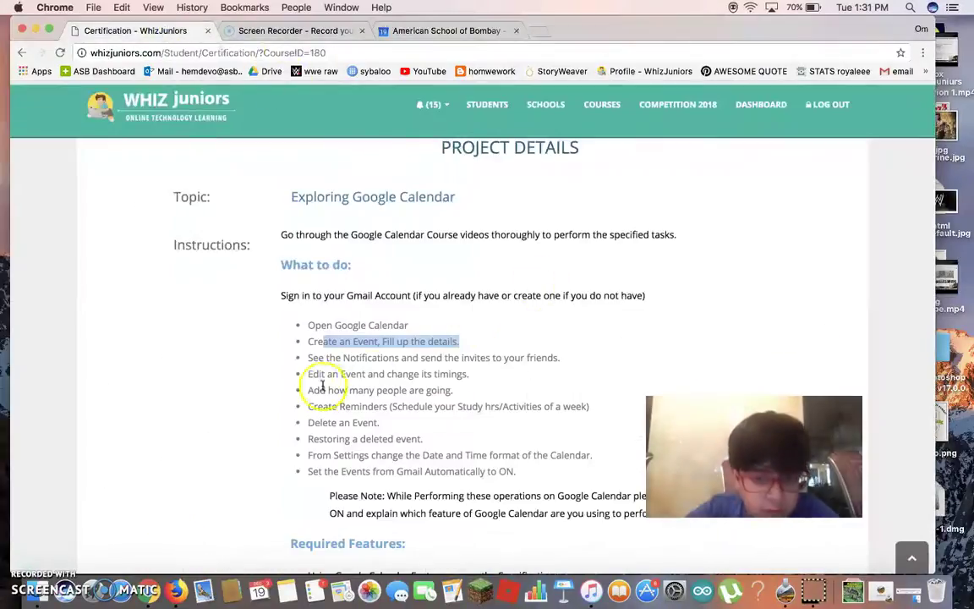
left_click_drag(308, 357, 573, 370)
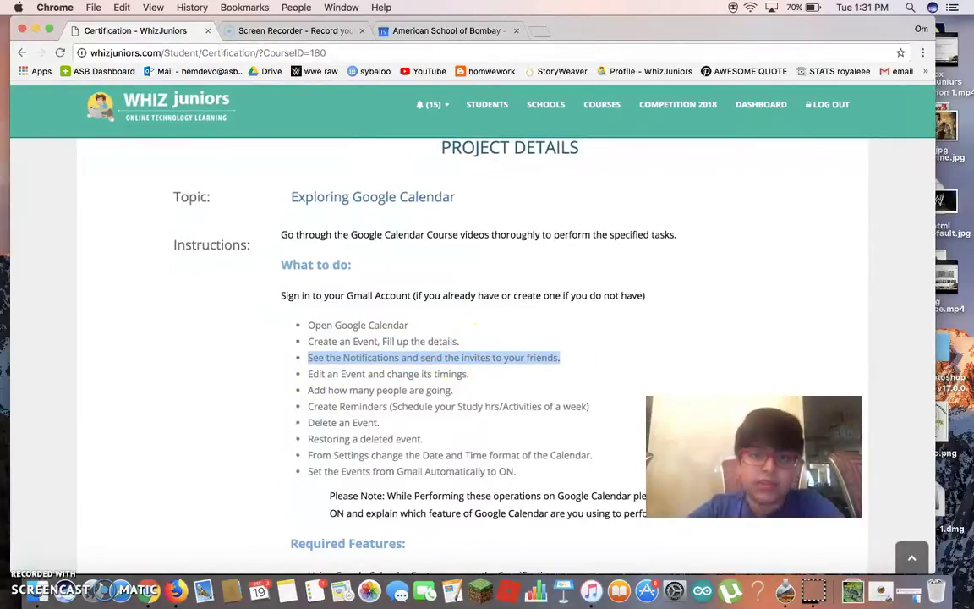
left_click(473, 30)
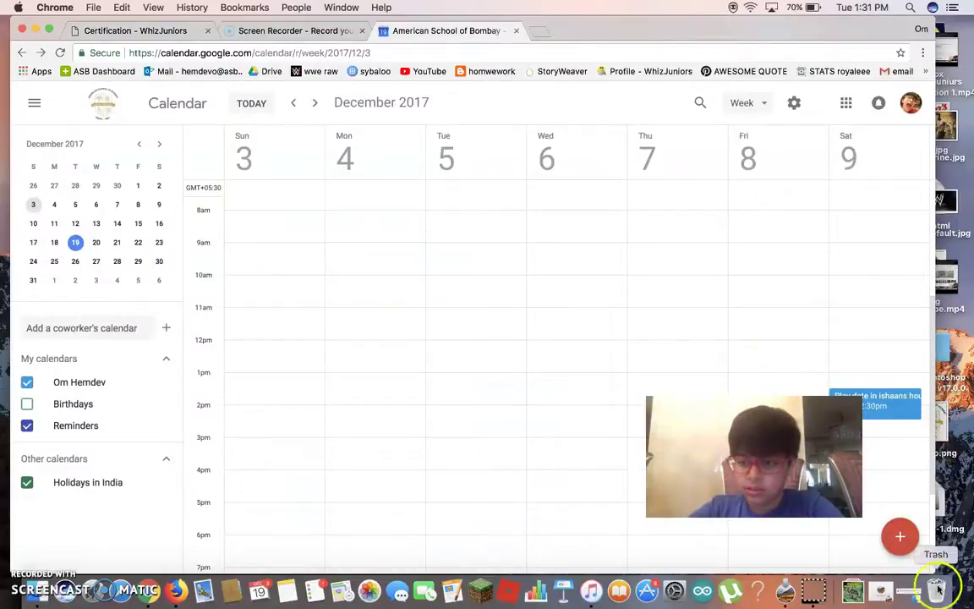
Step: Set the play date event's notification to 2 hours before
left_click(889, 402)
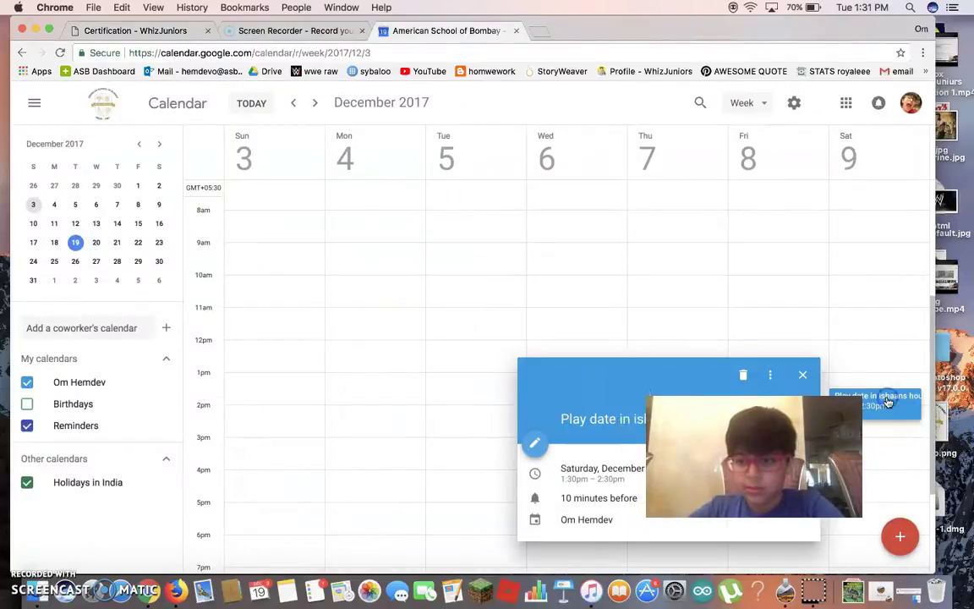
left_click(533, 443)
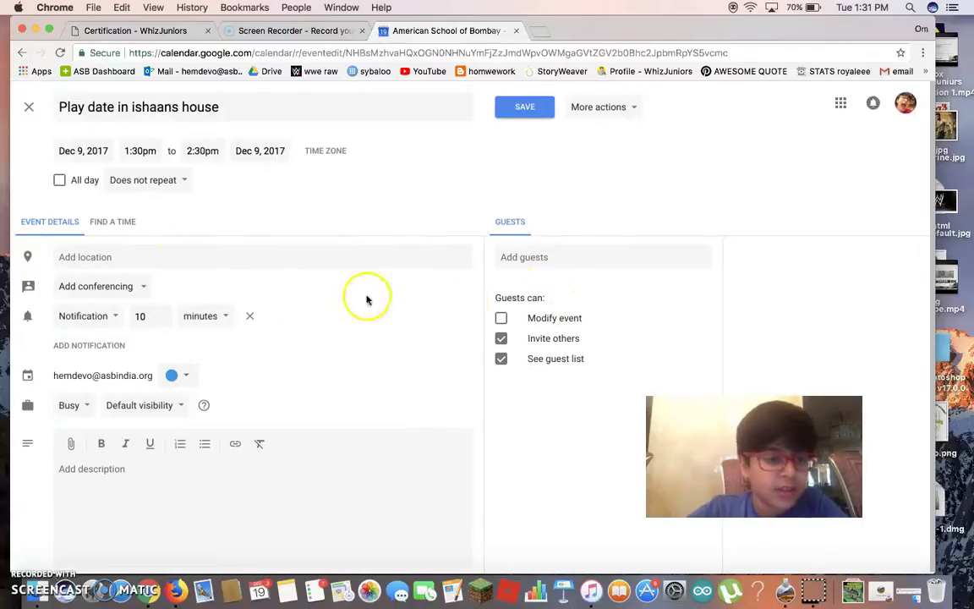
left_click(127, 345)
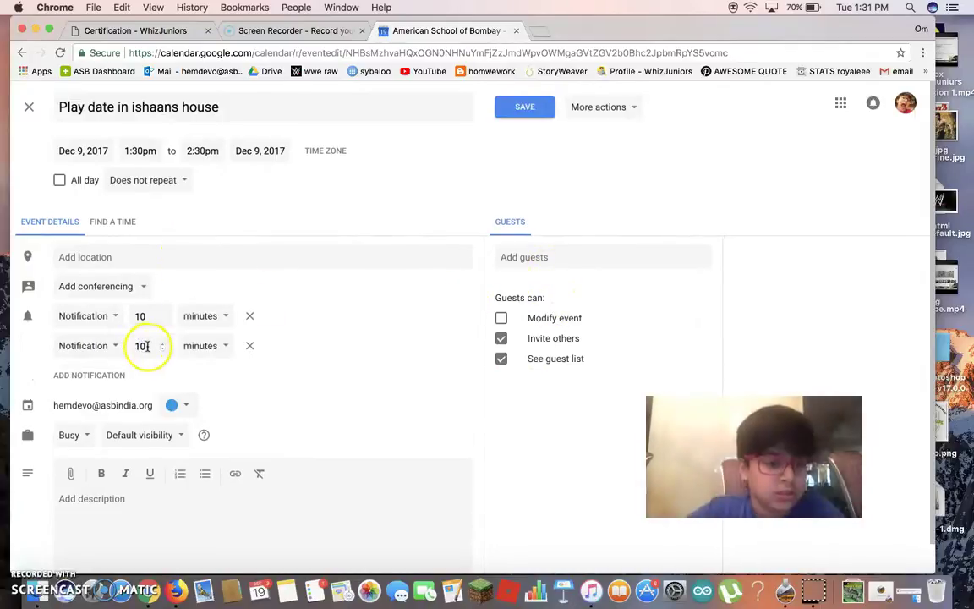
left_click(253, 346)
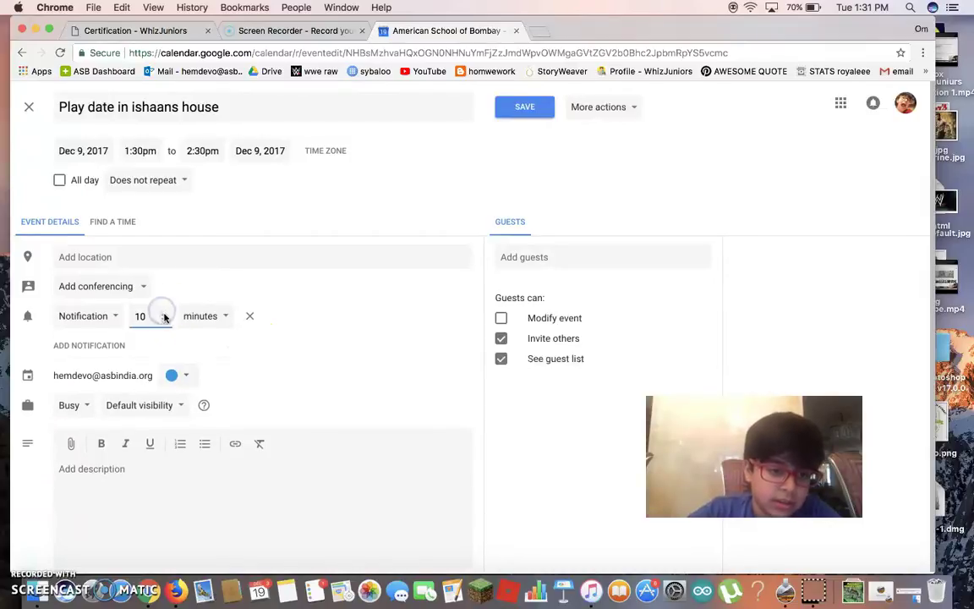
left_click(215, 322)
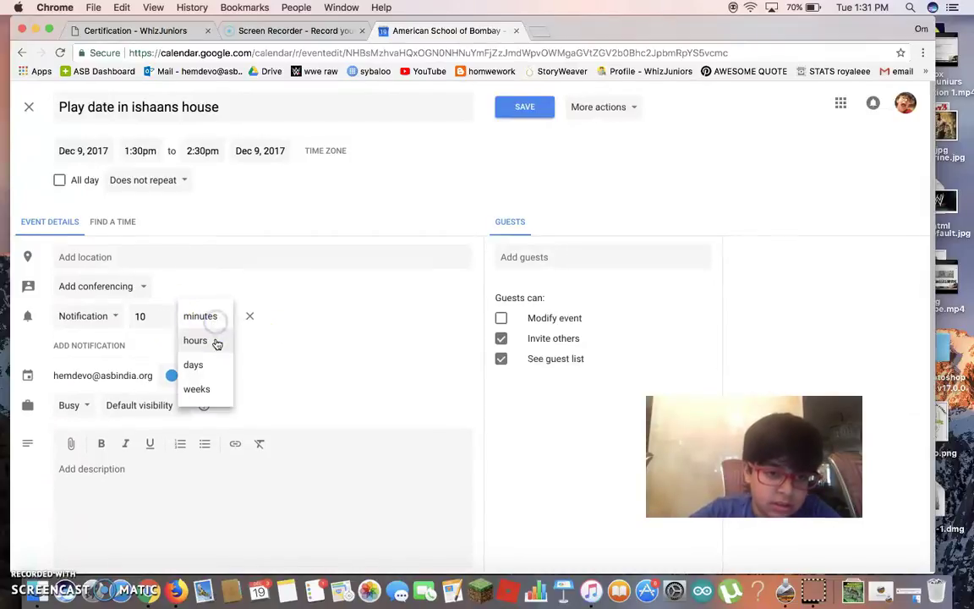
left_click(162, 322)
type("2")
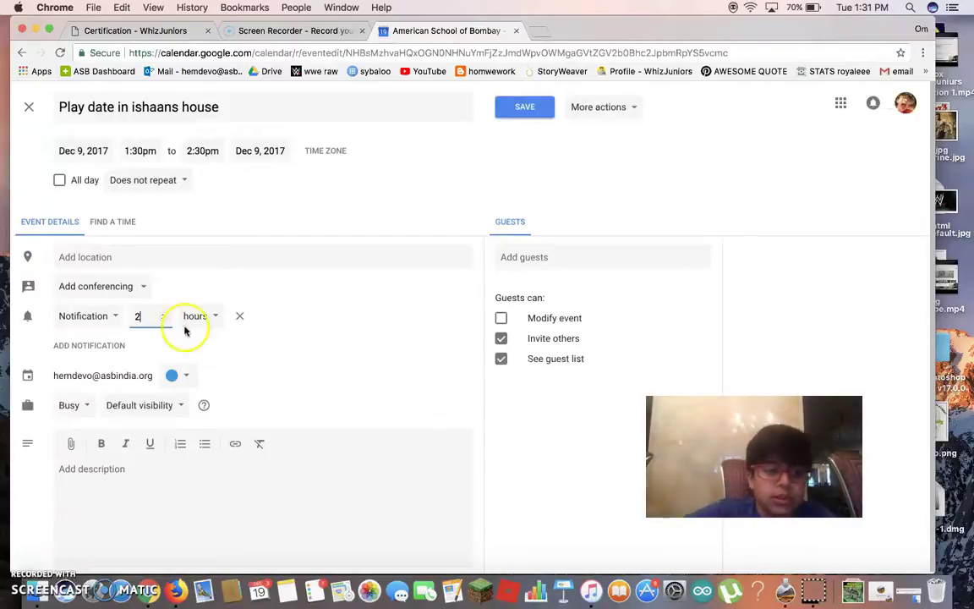
Step: Add the suggested outside guest, save, and send invitations including to external guests
left_click(579, 257)
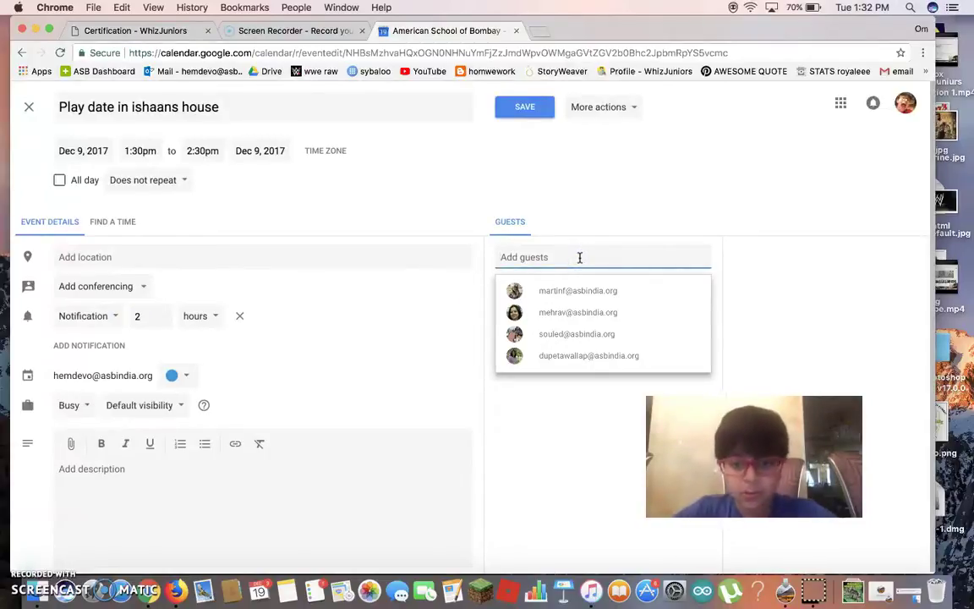
type("che")
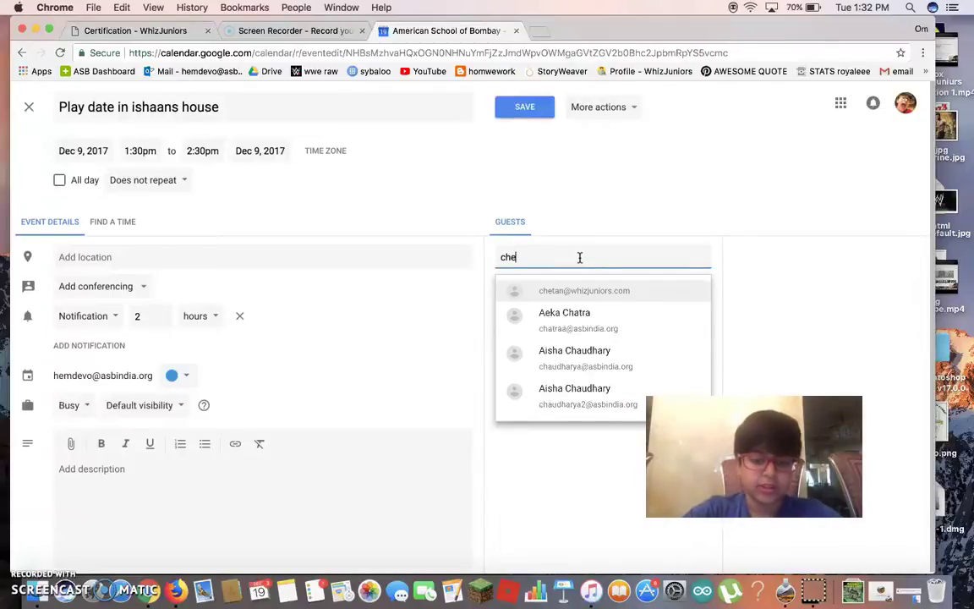
type("t")
left_click(630, 291)
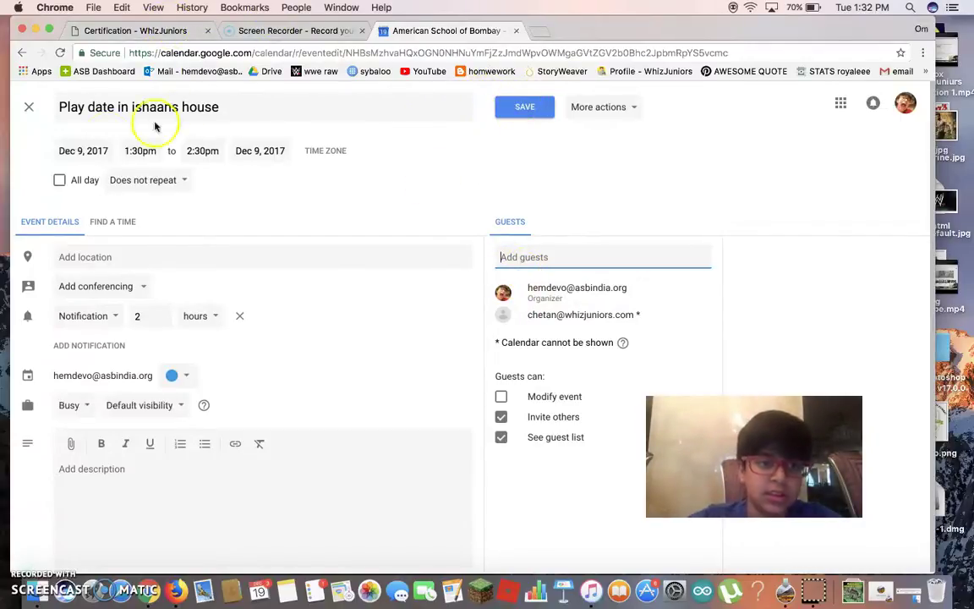
left_click(523, 110)
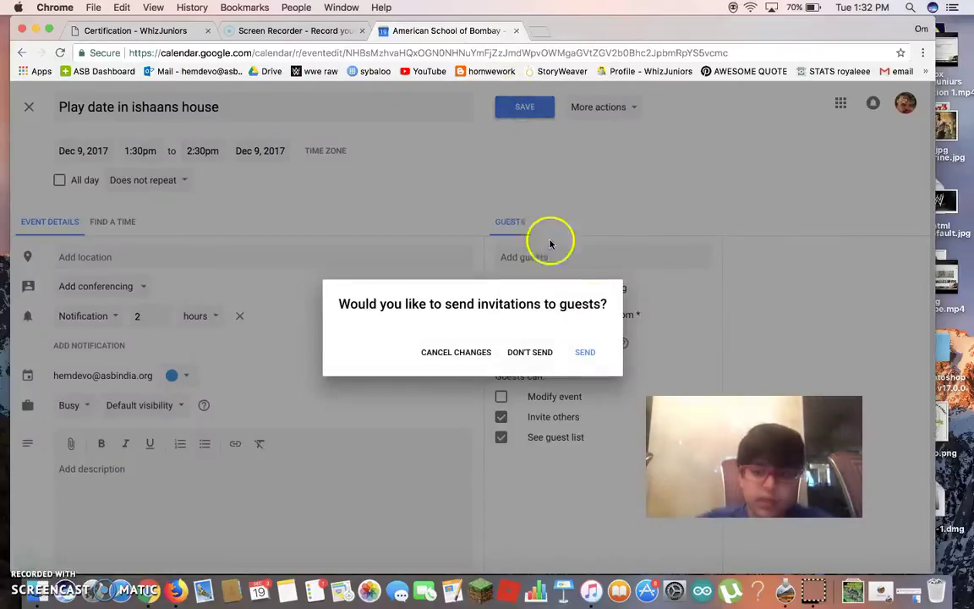
left_click(597, 361)
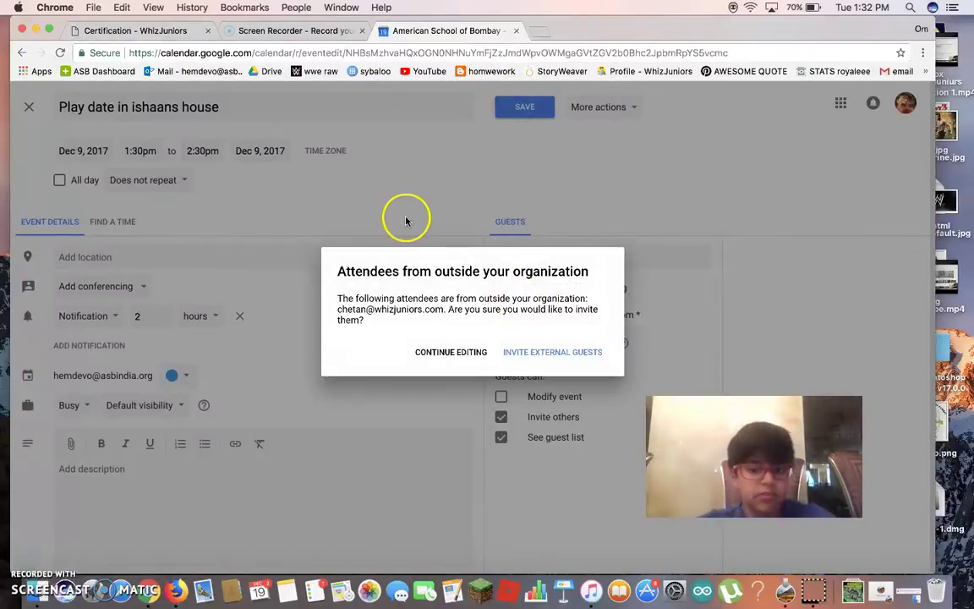
left_click(556, 350)
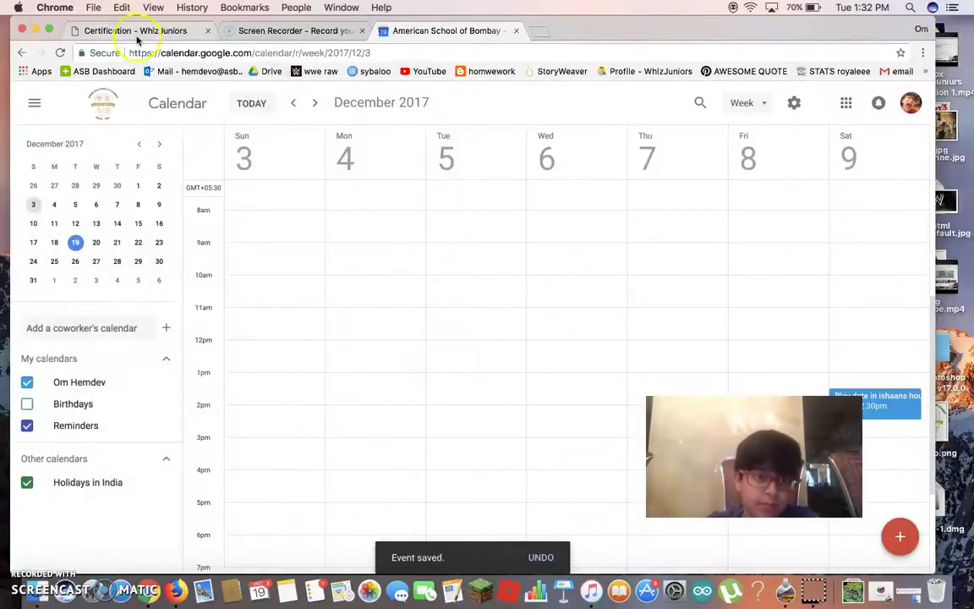
Step: Mark the edit-event-timings task, then move the play date start to 2:00pm
left_click(135, 28)
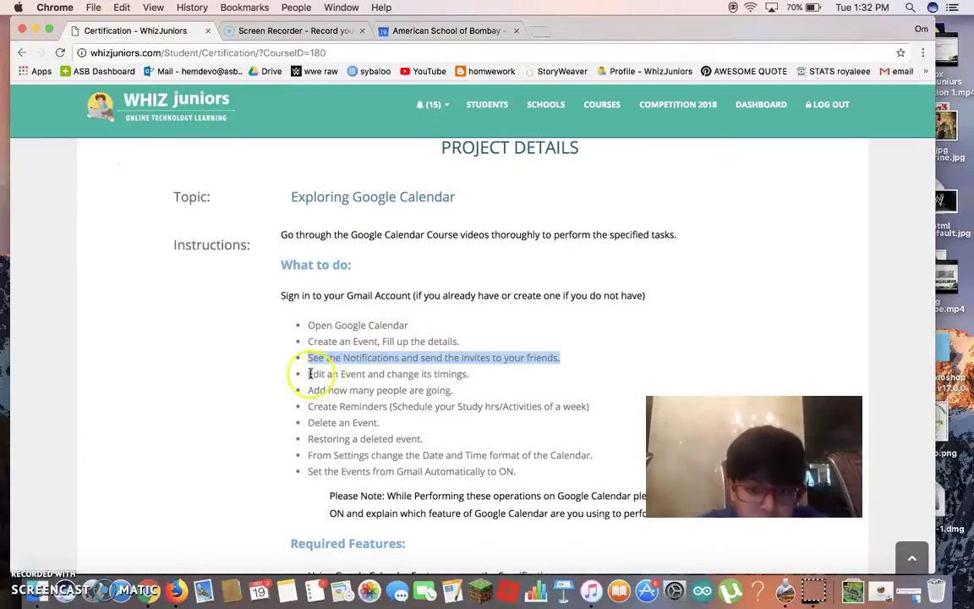
left_click_drag(310, 374, 489, 377)
left_click(443, 29)
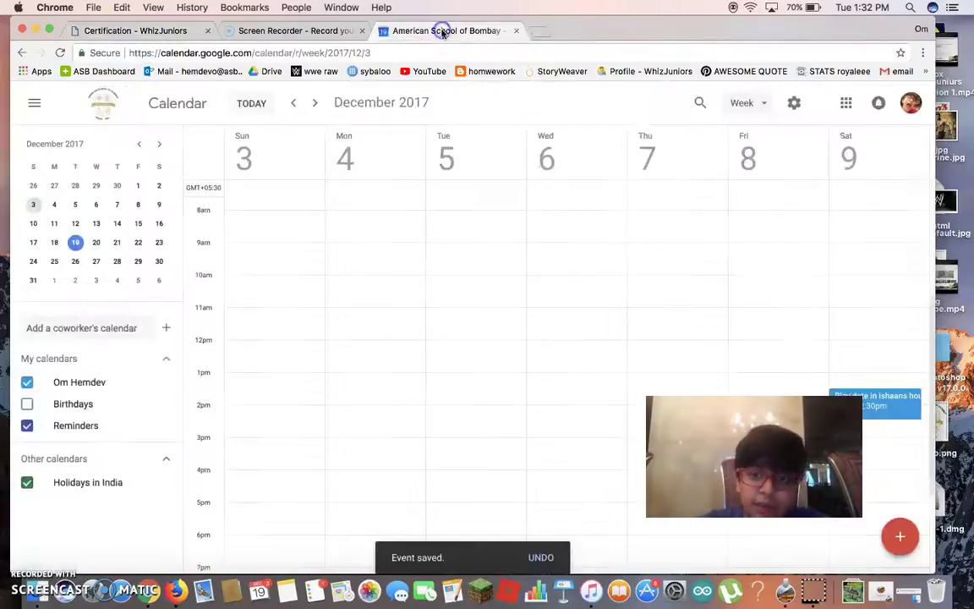
left_click(908, 396)
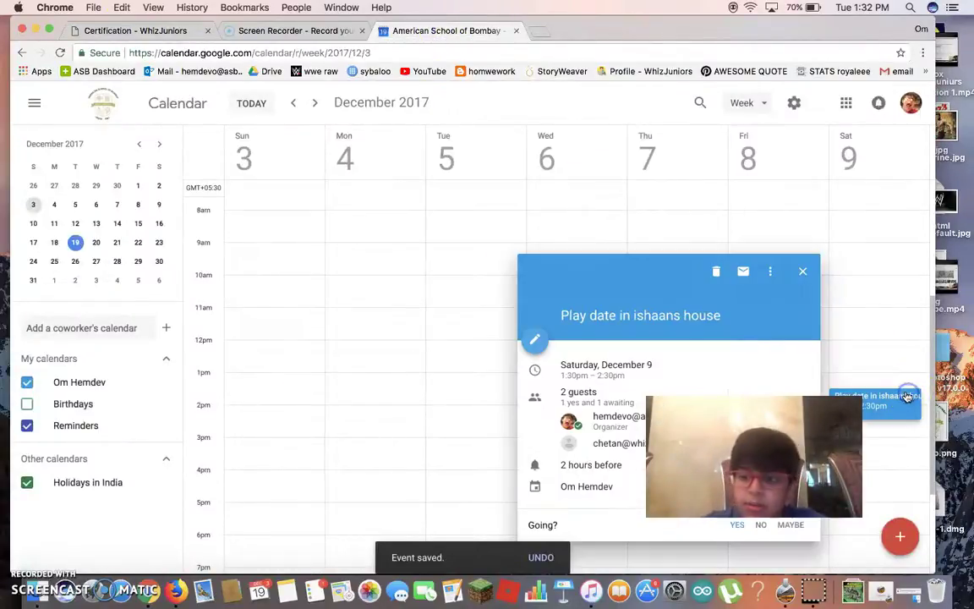
left_click(530, 345)
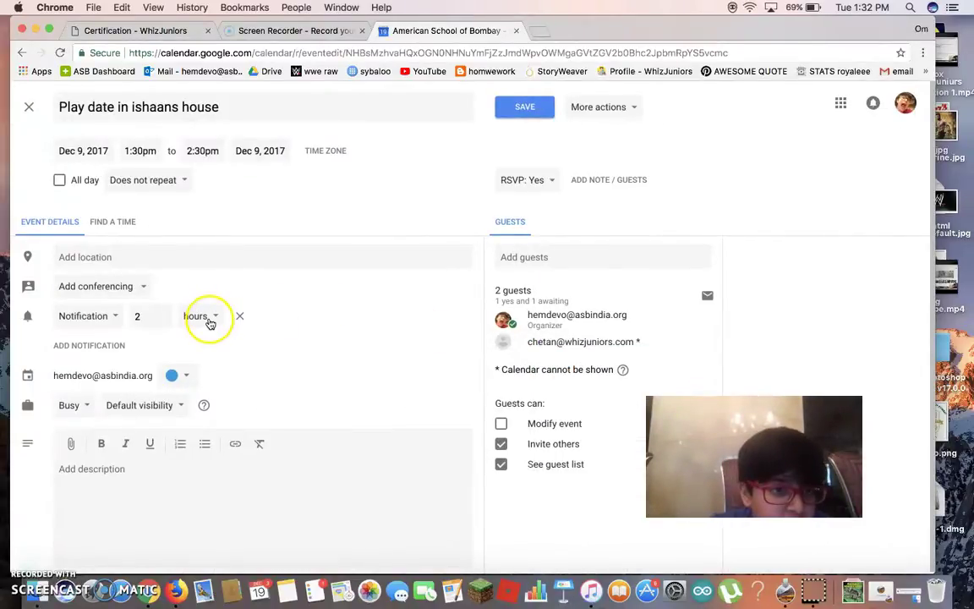
left_click(151, 149)
left_click(185, 263)
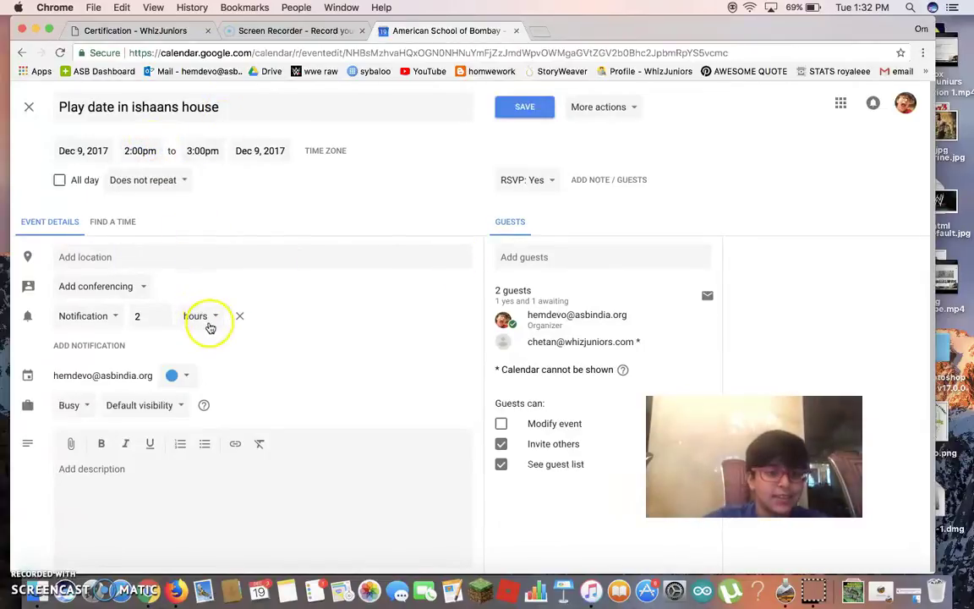
Step: Keep the notification at 2 hours before, then return to the WhizJuniors task list
left_click(176, 324)
type("2")
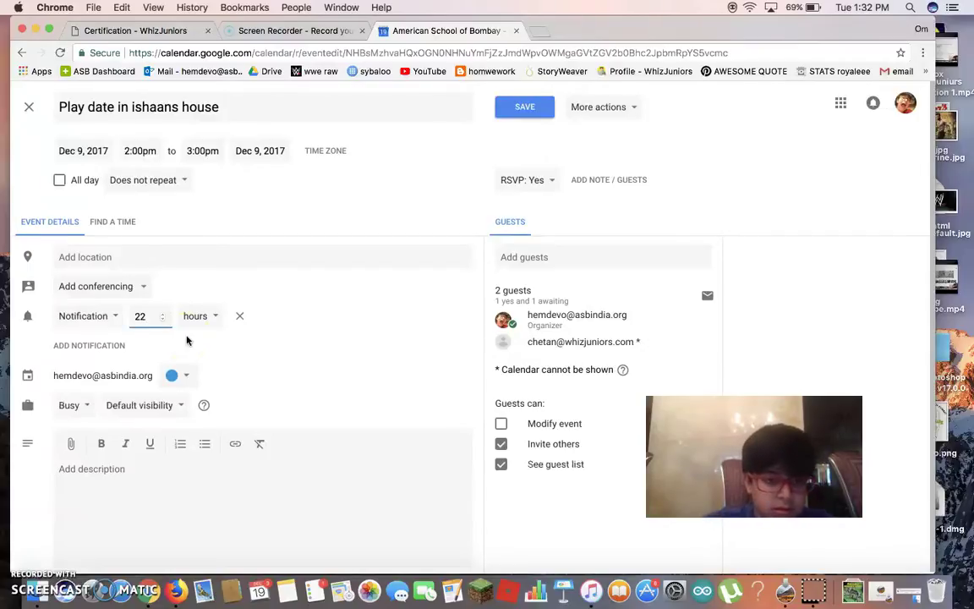
key("BackSpace")
left_click(162, 320)
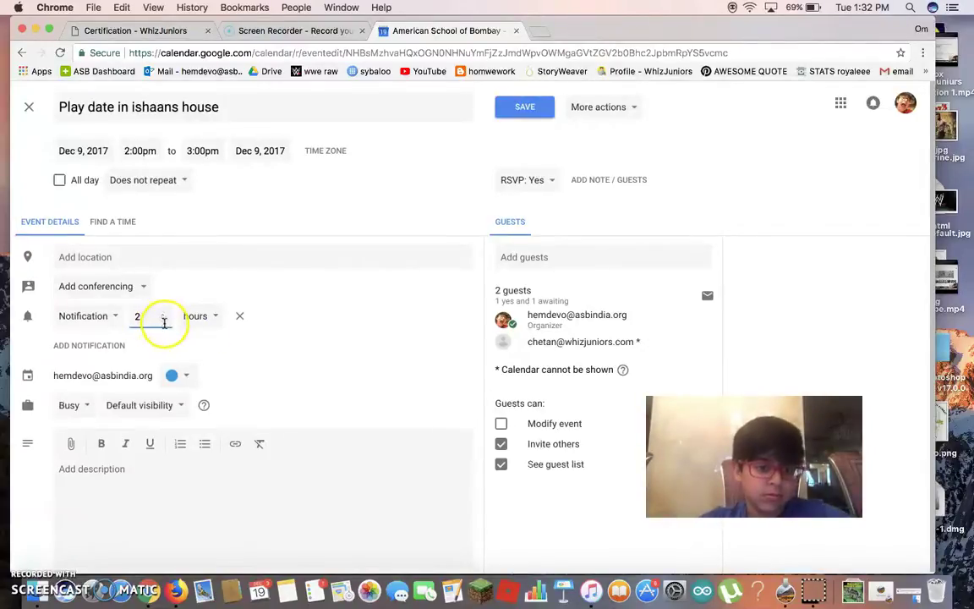
left_click(203, 316)
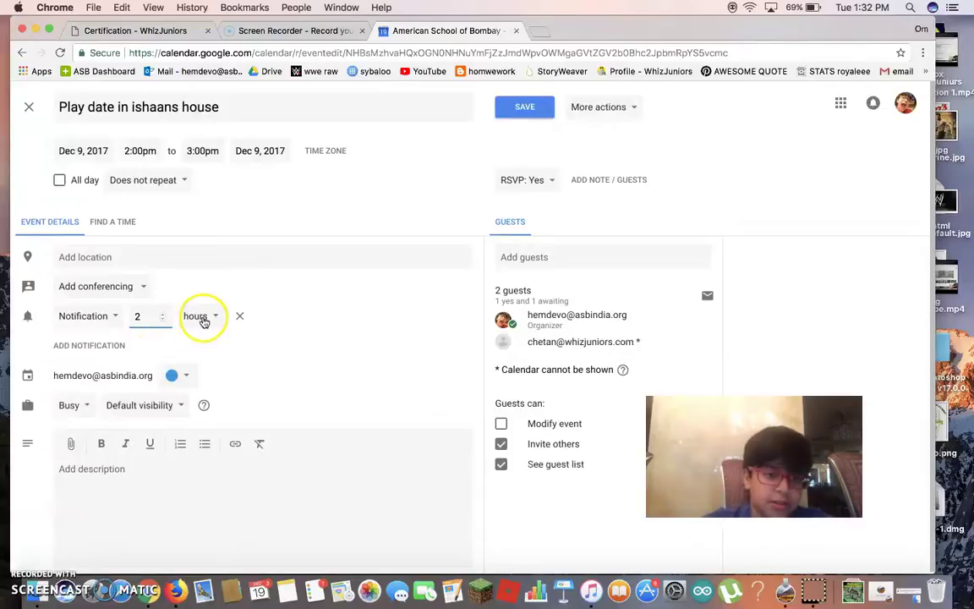
left_click(273, 365)
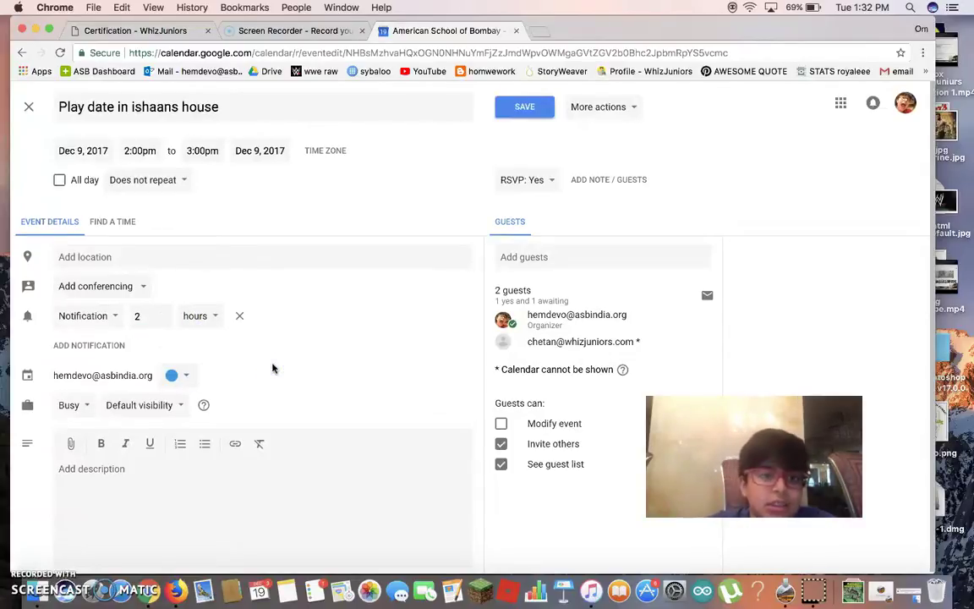
left_click(148, 31)
Step: Mark the 'how many people are going' task and return to the play date editor
left_click_drag(308, 390, 499, 394)
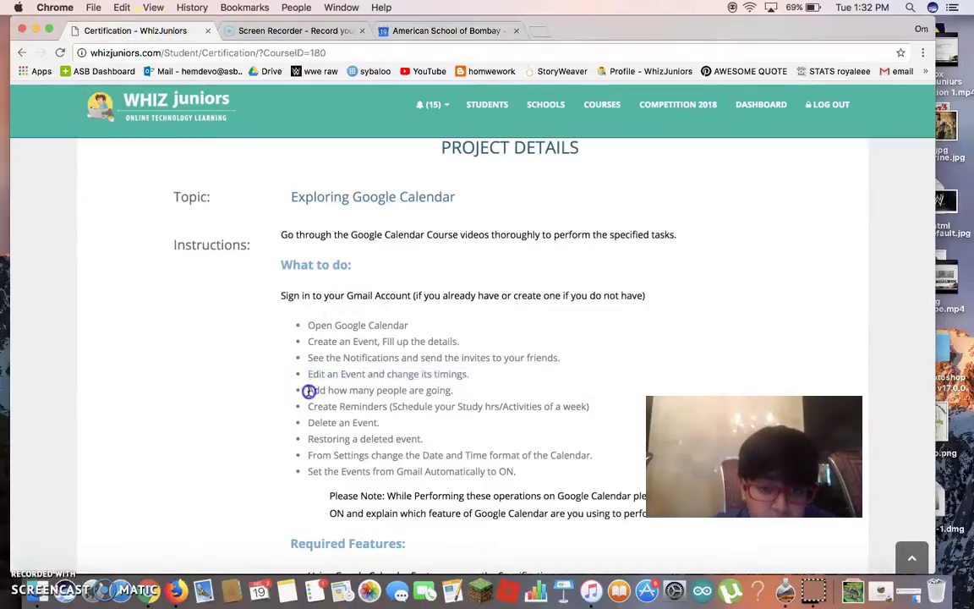
left_click(279, 31)
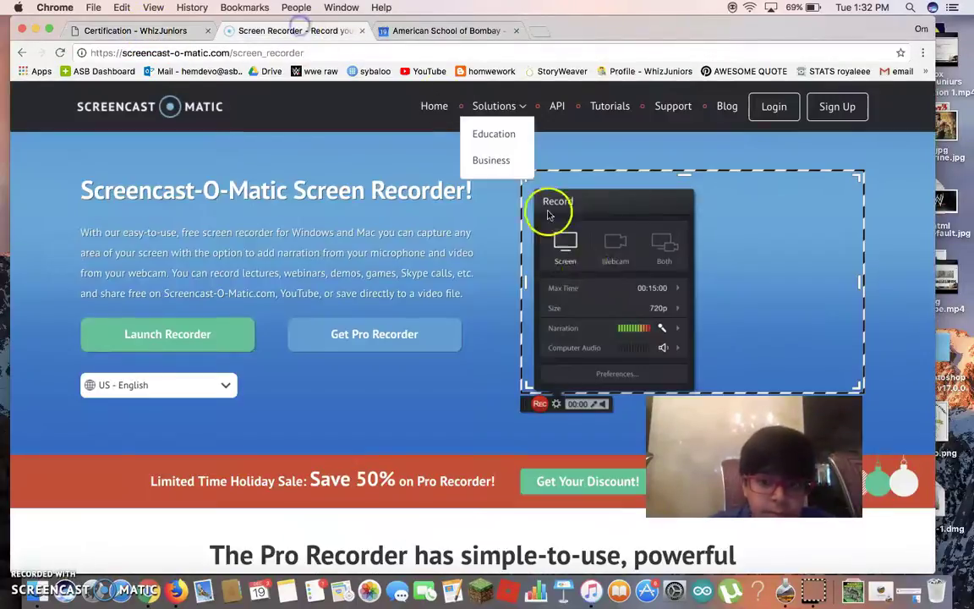
left_click(442, 30)
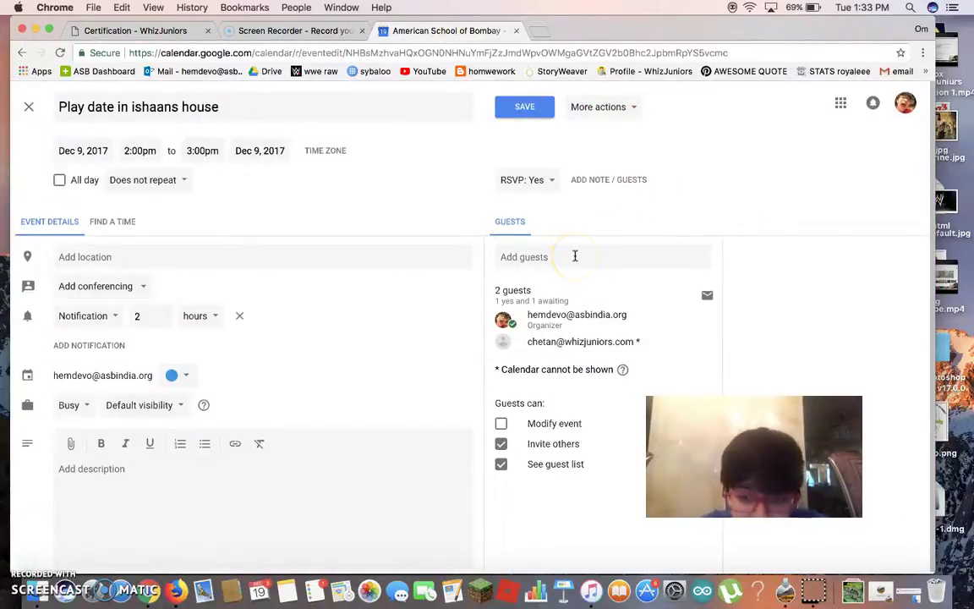
Step: Let guests modify the play date event
left_click(502, 422)
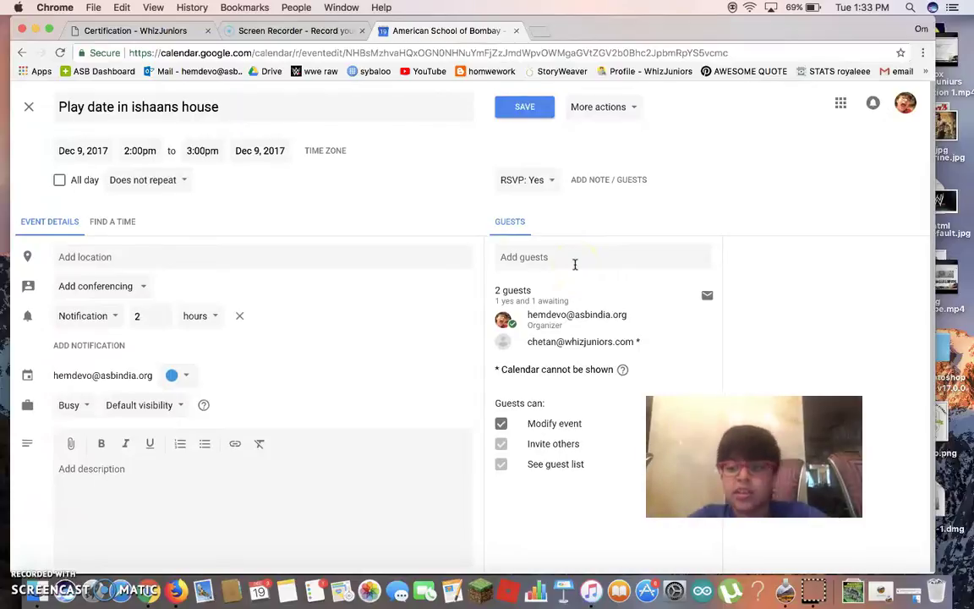
left_click(314, 492)
left_click(28, 557)
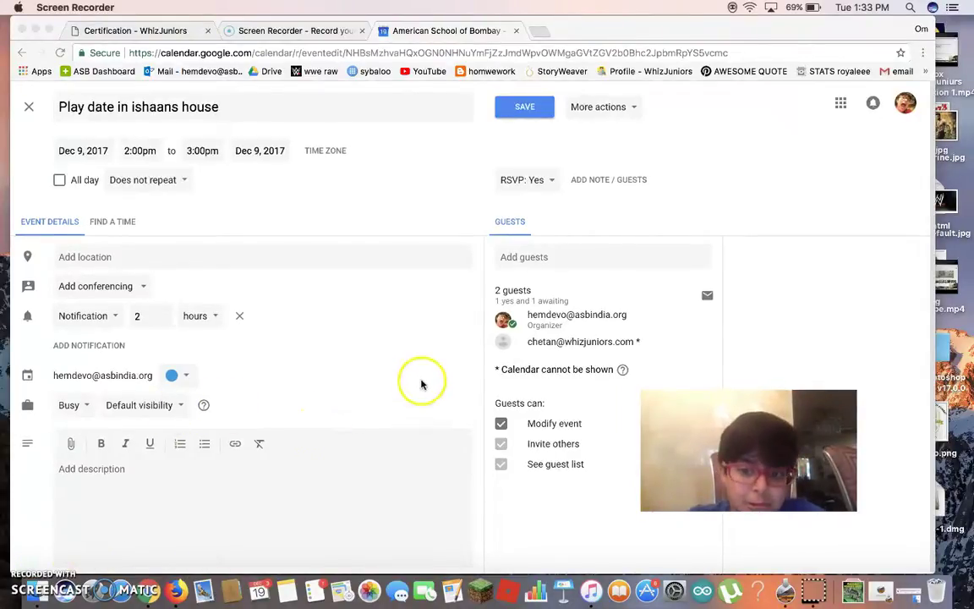
Step: Mark the reminders and delete-an-event tasks, then save the play date and send updates to guests
left_click(155, 33)
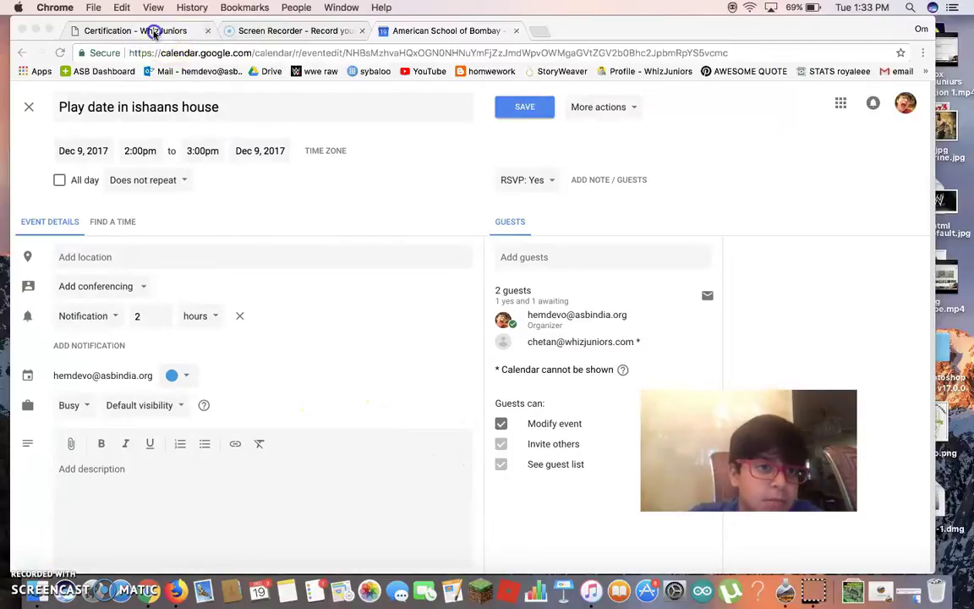
left_click_drag(312, 406, 598, 421)
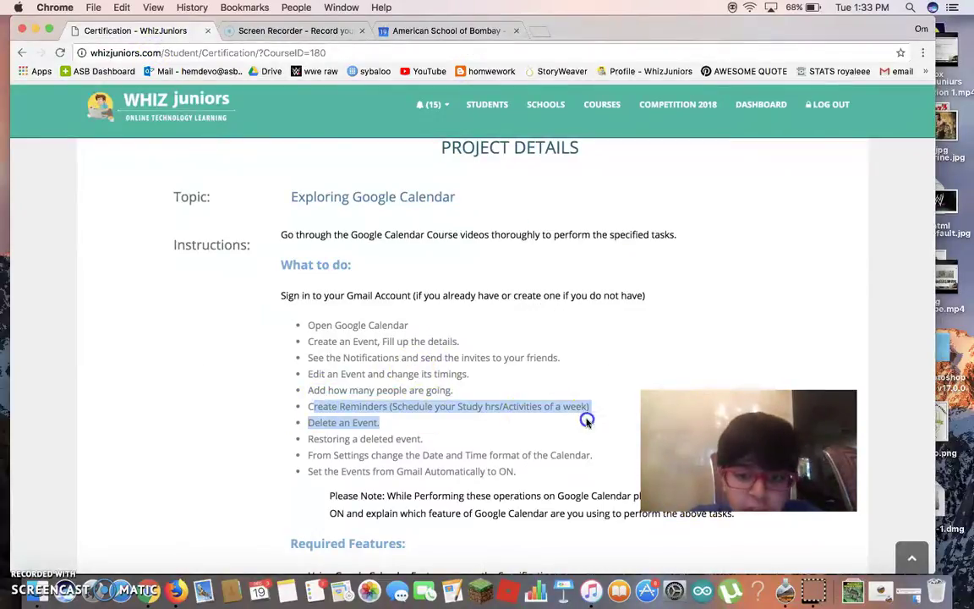
left_click(446, 31)
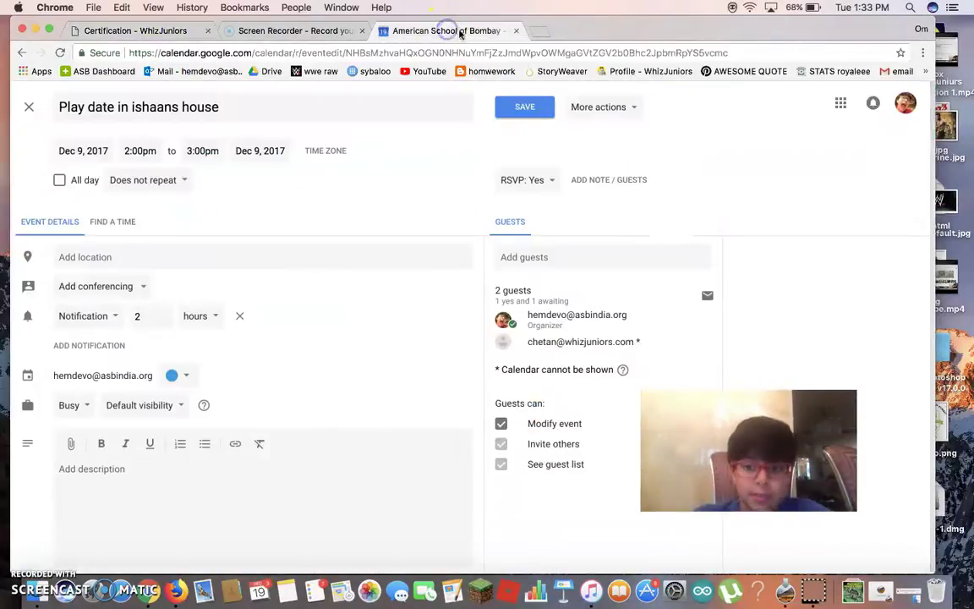
left_click(524, 106)
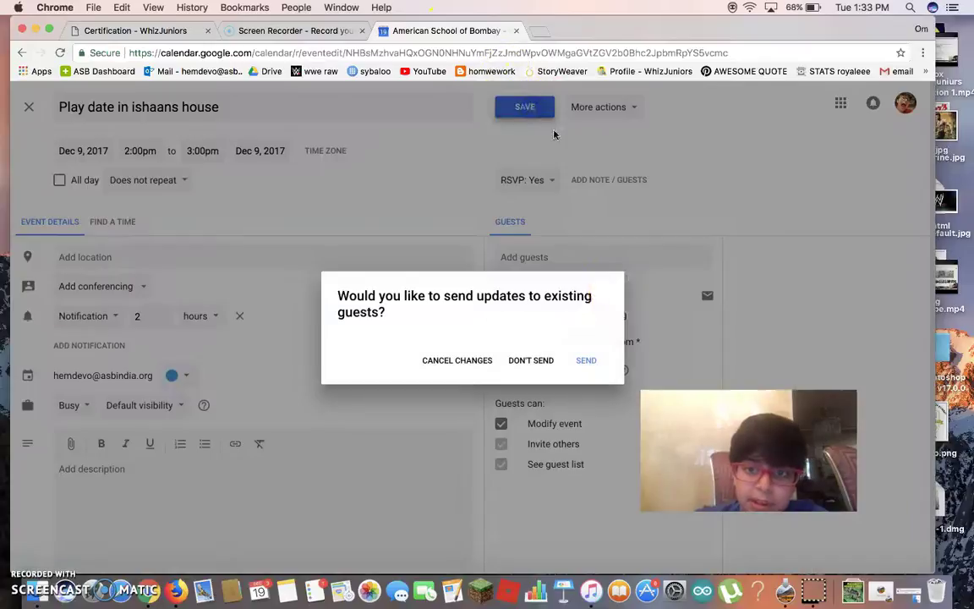
left_click(583, 359)
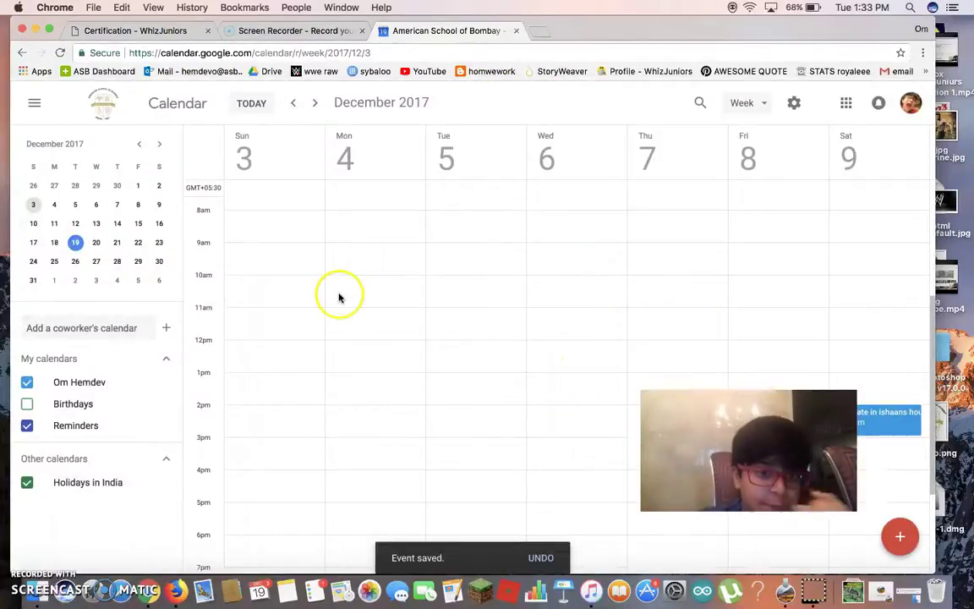
Step: Scroll through Sunday Dec 3, discarding an accidental 2am entry
scroll(295, 263, "up", 3)
scroll(294, 263, "up", 3)
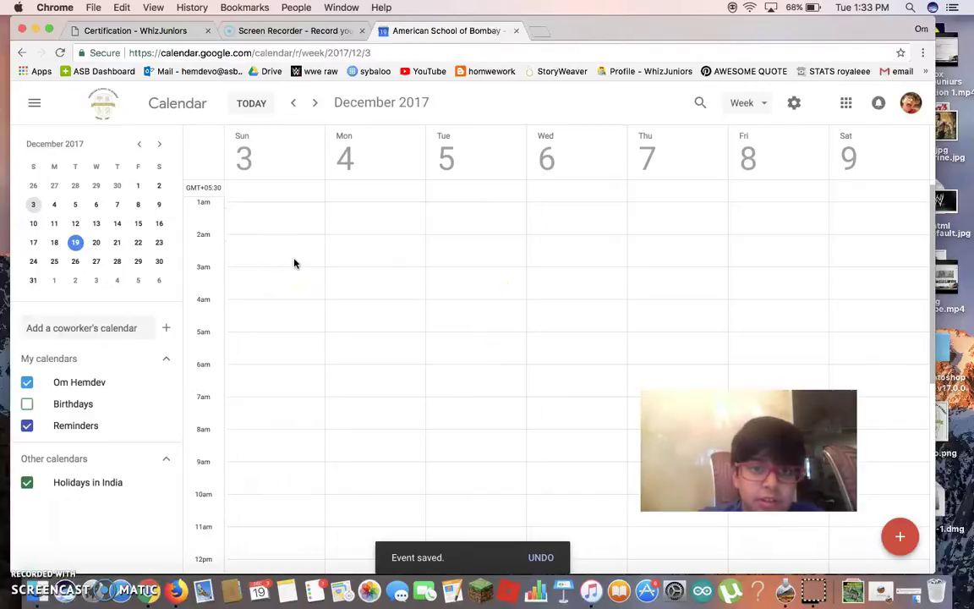
left_click(265, 242)
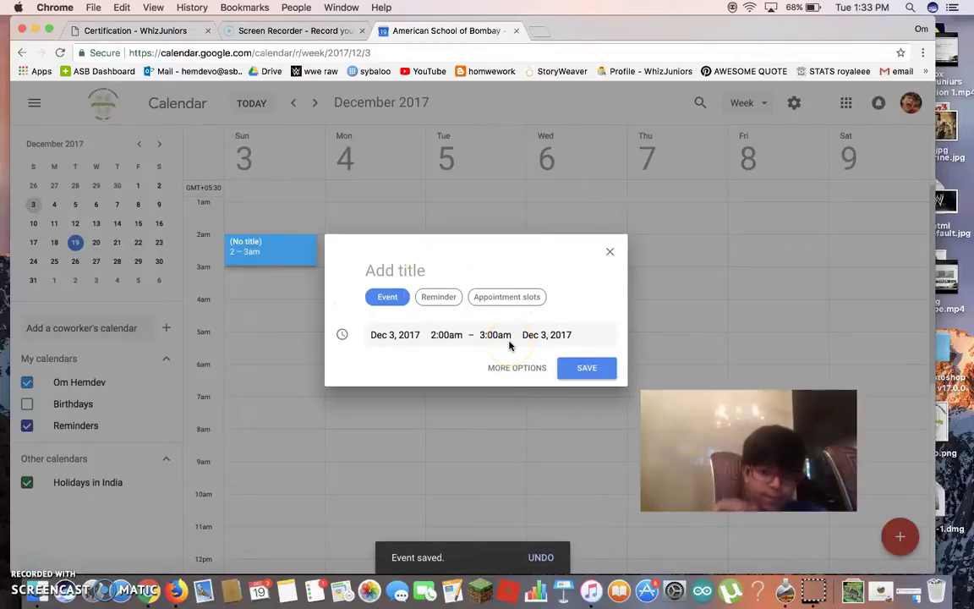
left_click(602, 250)
scroll(602, 248, "down", 5)
scroll(542, 338, "down", 2)
scroll(488, 423, "up", 3)
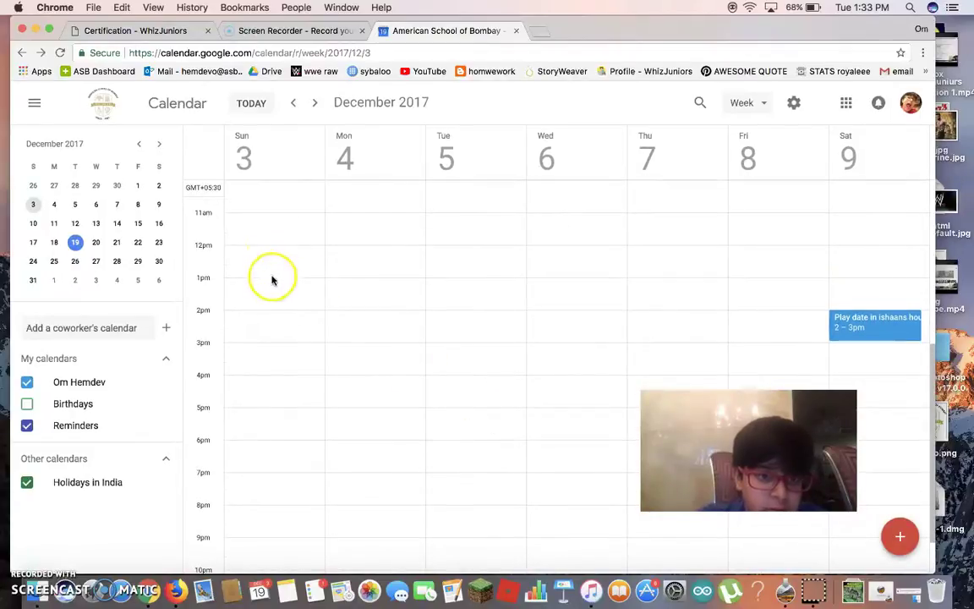
Step: Save a 'Chetan sir computer class' reminder at 1pm Sunday, capitalising the title
left_click(272, 280)
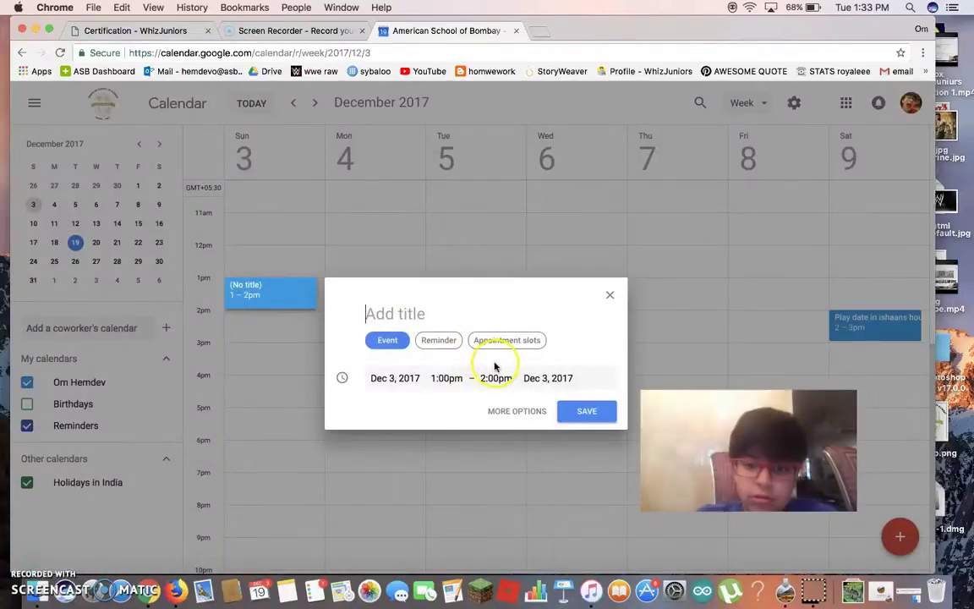
left_click(435, 341)
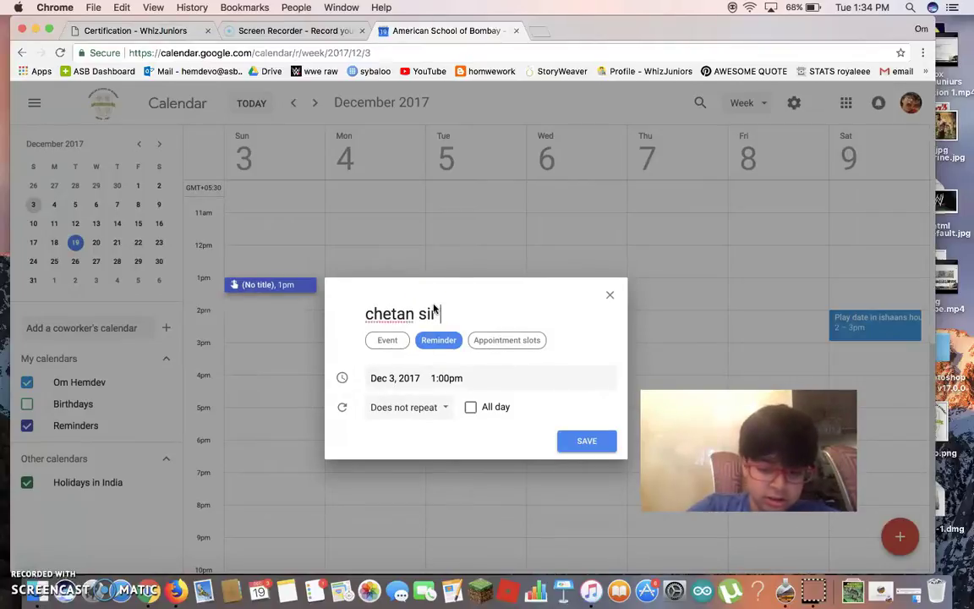
type("r")
type("puter")
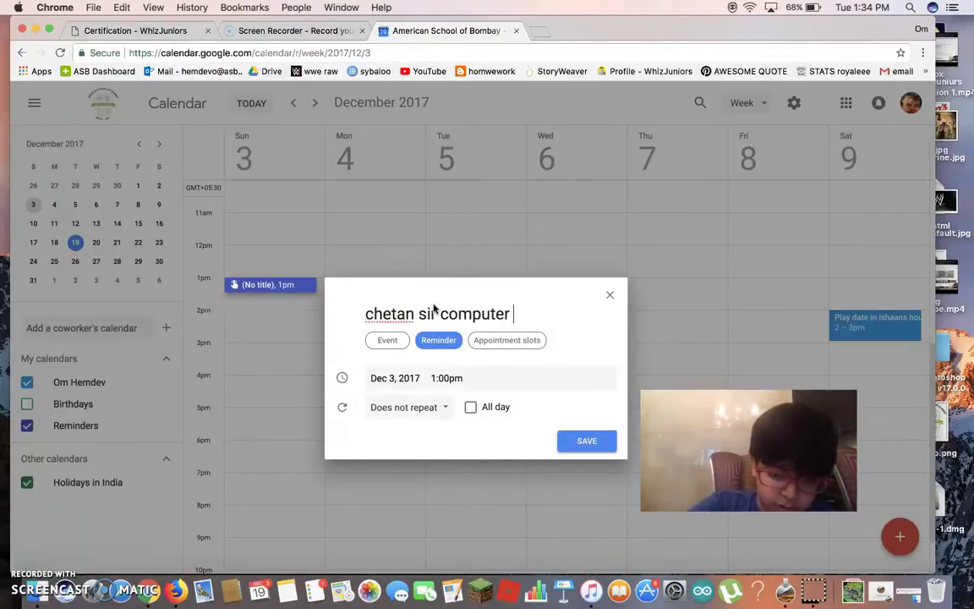
type("ss")
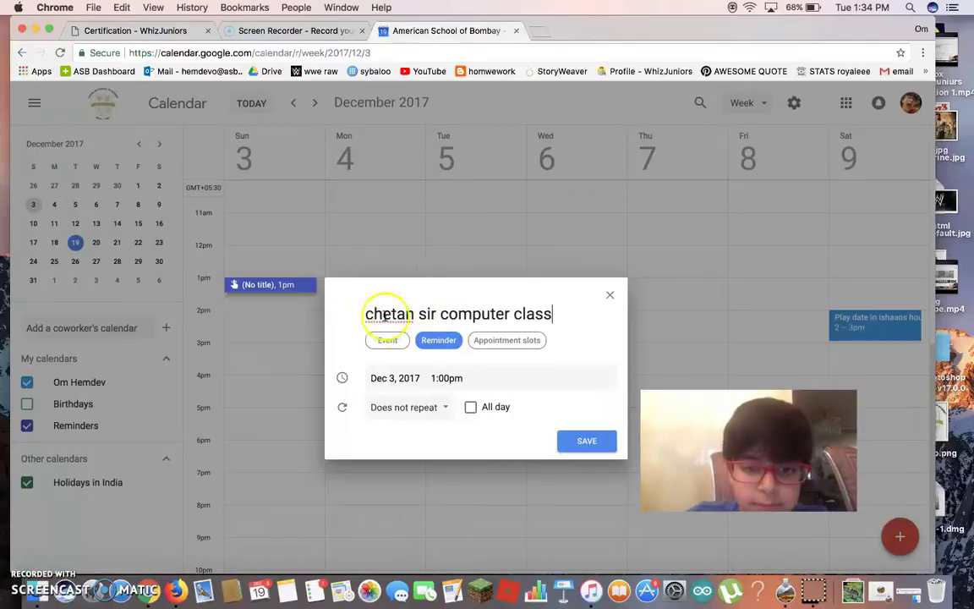
key("BackSpace")
type("C")
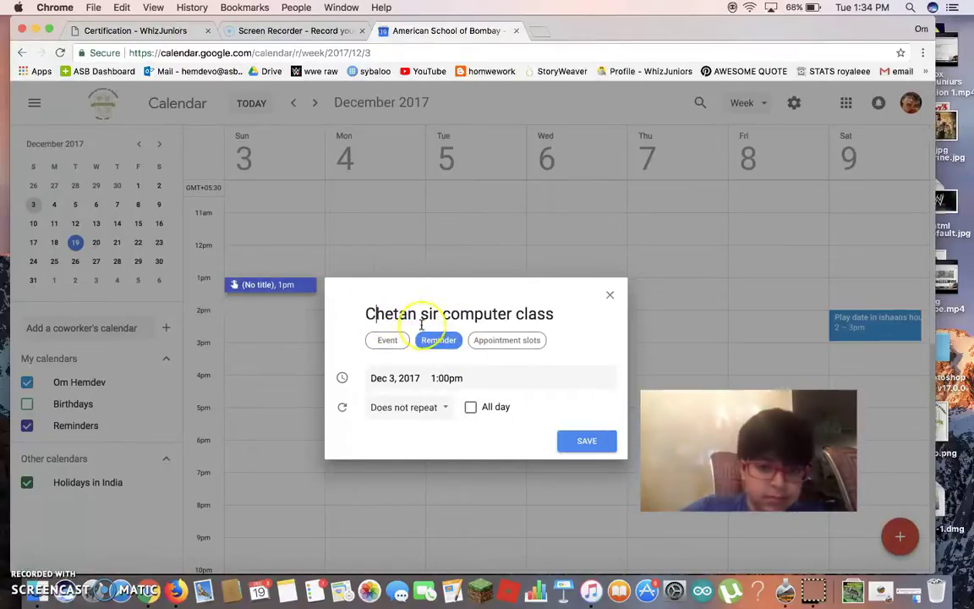
left_click(581, 440)
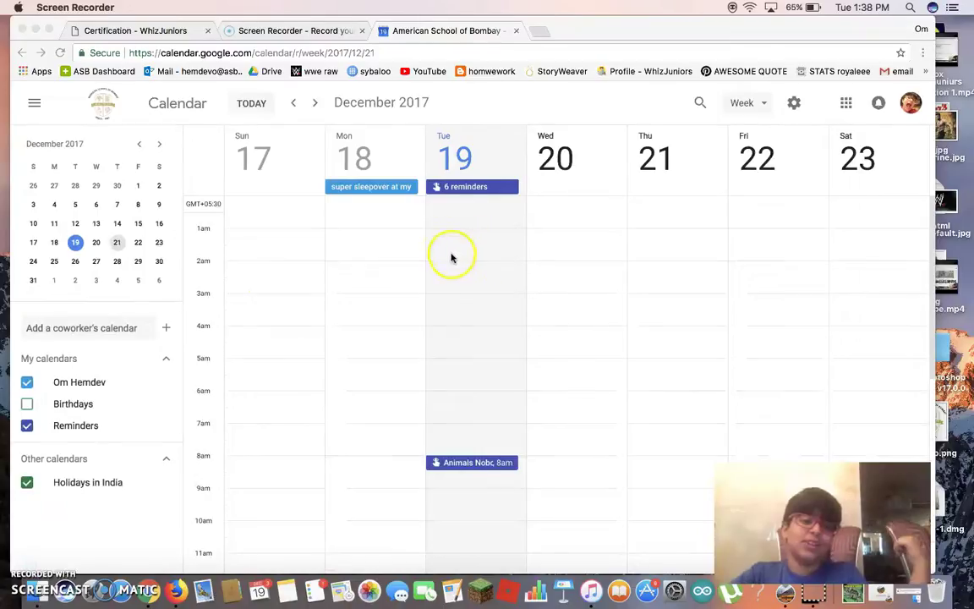
Step: Start a 'Chetan sir computer class' reminder on Wednesday Dec 20
left_click(590, 462)
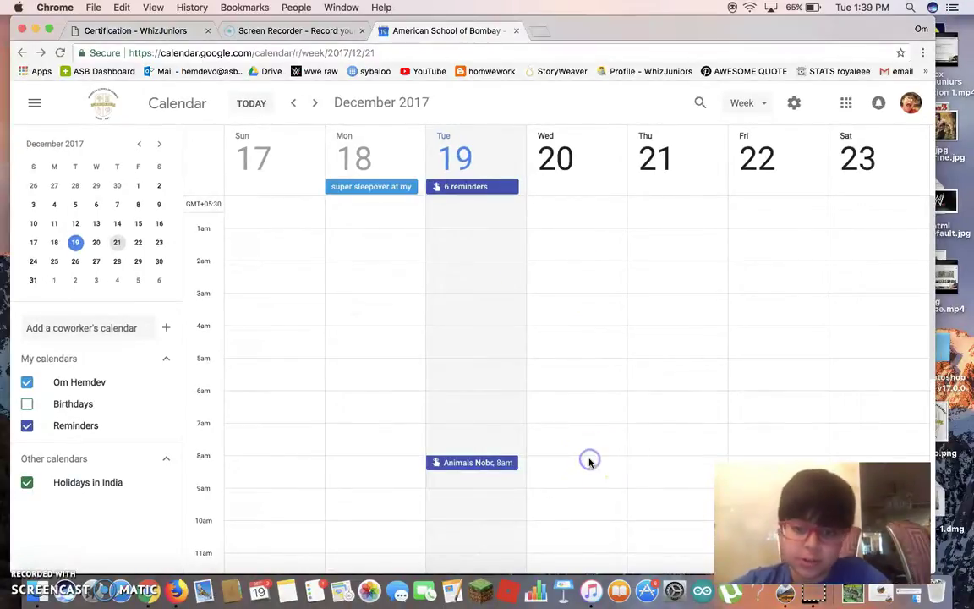
left_click(580, 457)
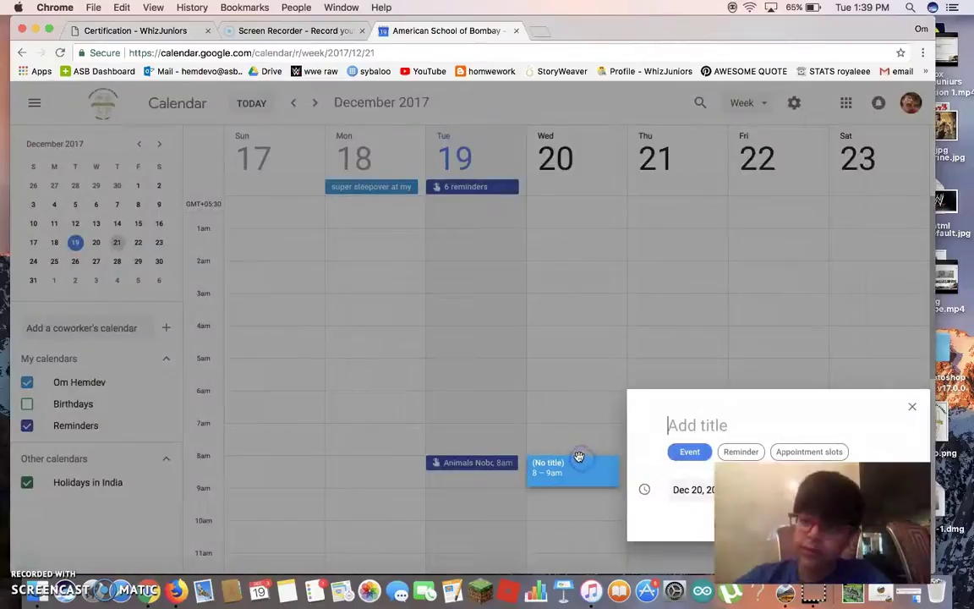
left_click(740, 452)
type("Ch")
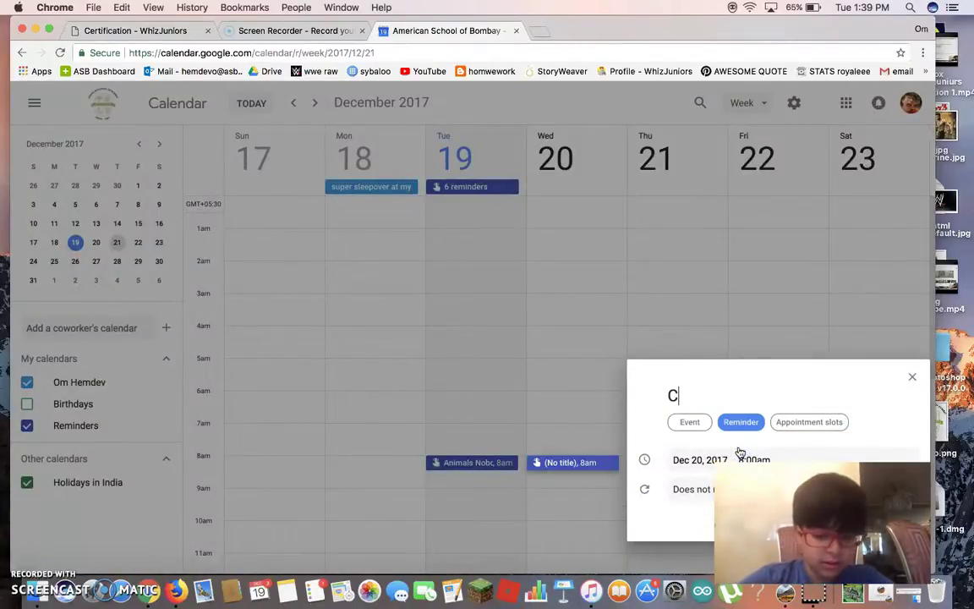
type("etan sir computer c")
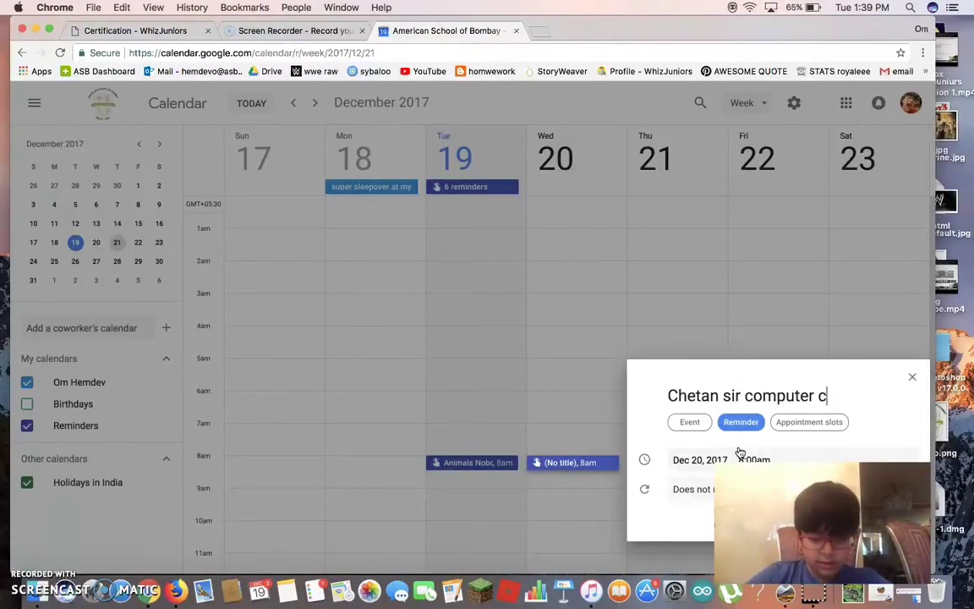
type("ss")
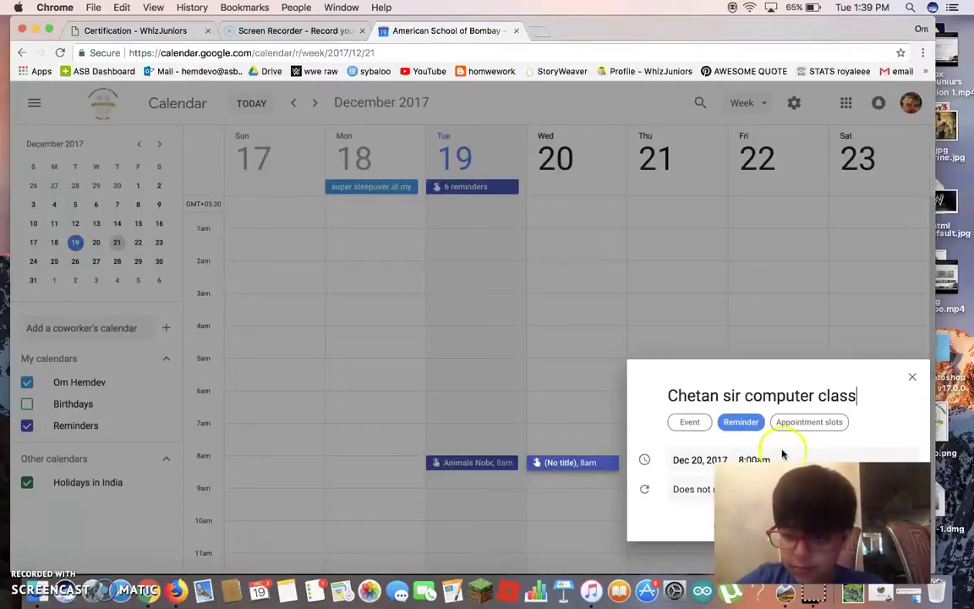
Step: Set the Wednesday reminder's time to 1:00pm and save it
left_click(757, 457)
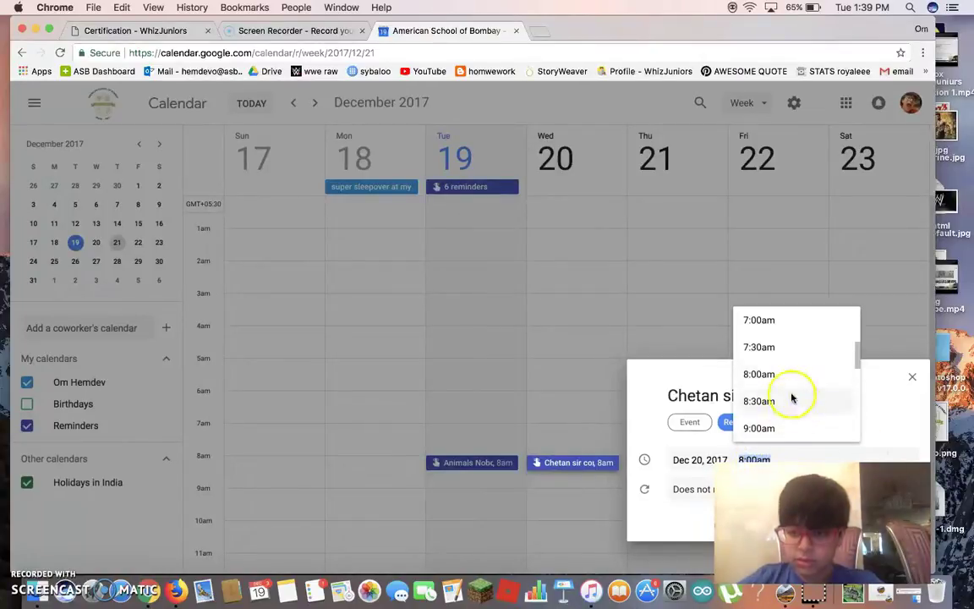
scroll(814, 370, "down", 1)
scroll(818, 365, "down", 2)
scroll(820, 366, "down", 1)
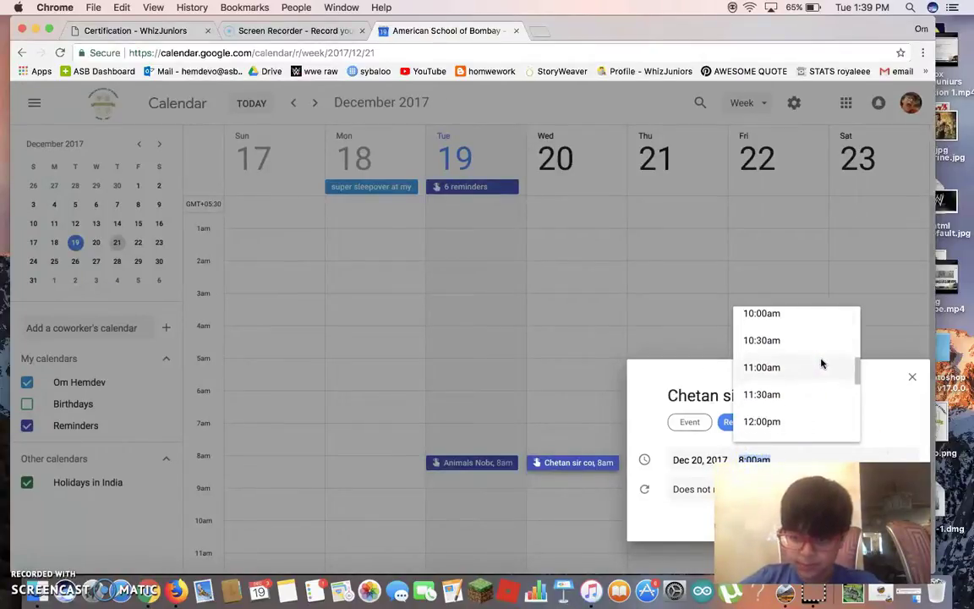
scroll(820, 367, "down", 2)
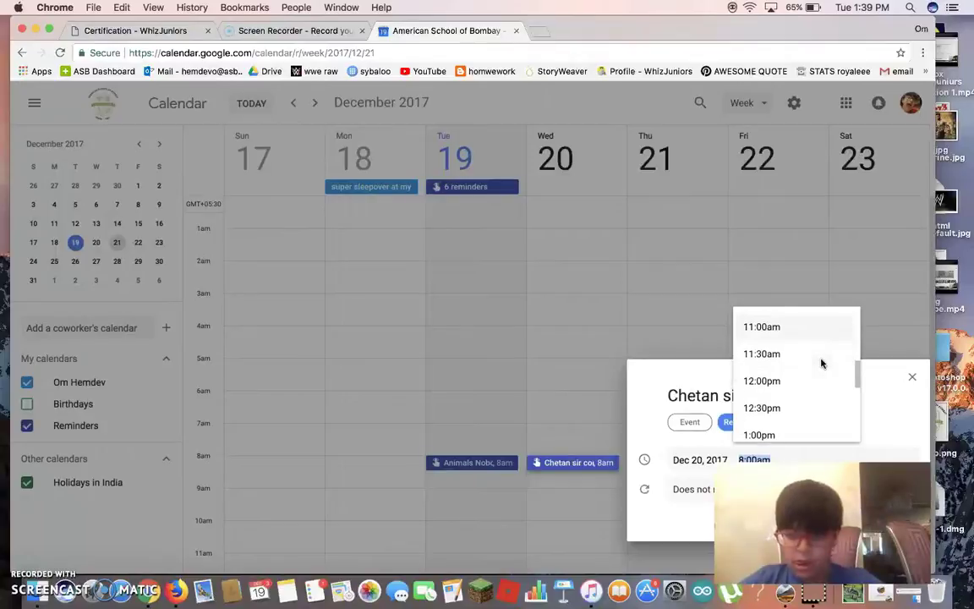
left_click(807, 433)
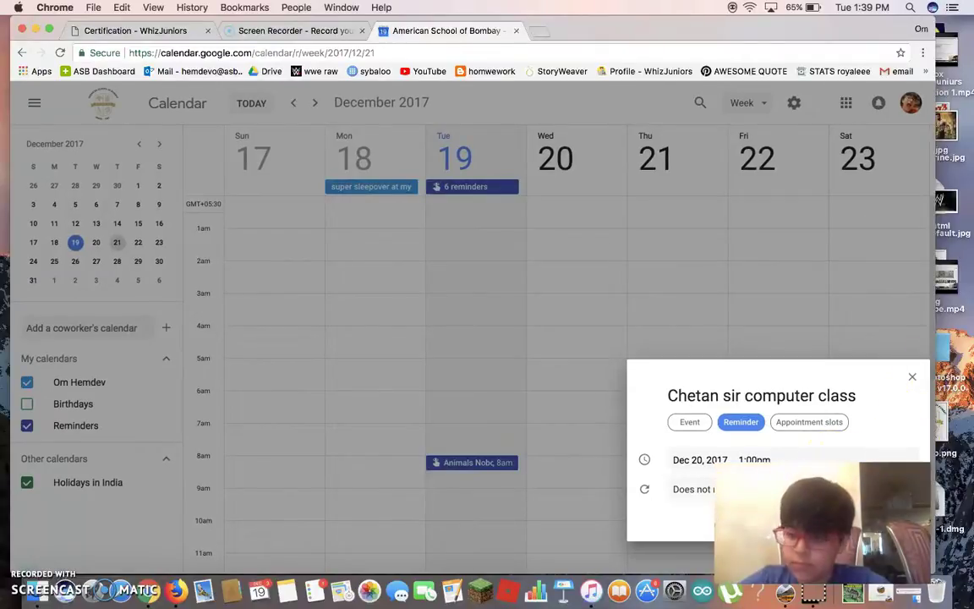
left_click_drag(812, 516, 774, 288)
left_click(899, 525)
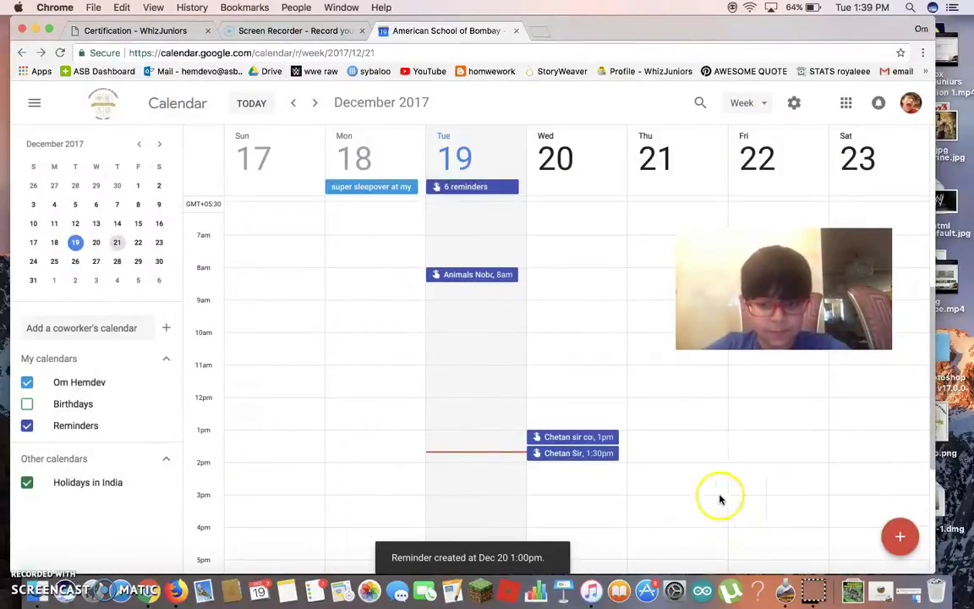
Step: Save a 1pm 'Chetan sir computer class' reminder on Thursday Dec 21
left_click(651, 457)
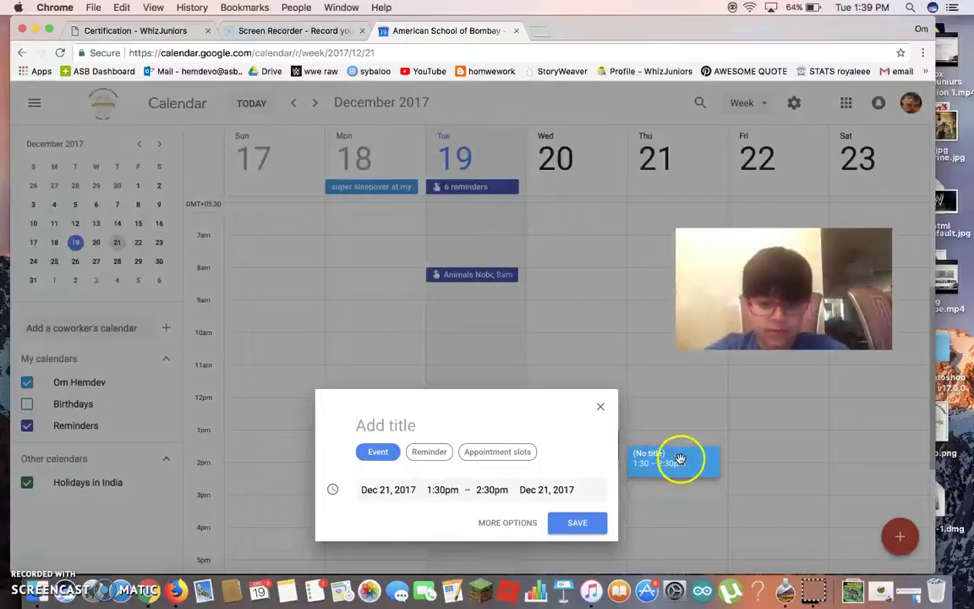
left_click(600, 407)
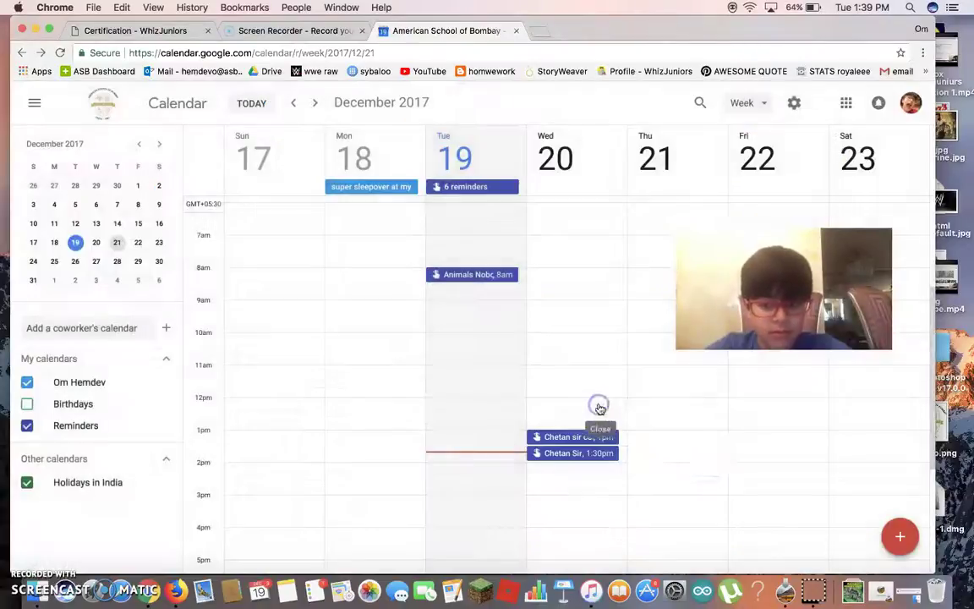
left_click(655, 433)
type("V")
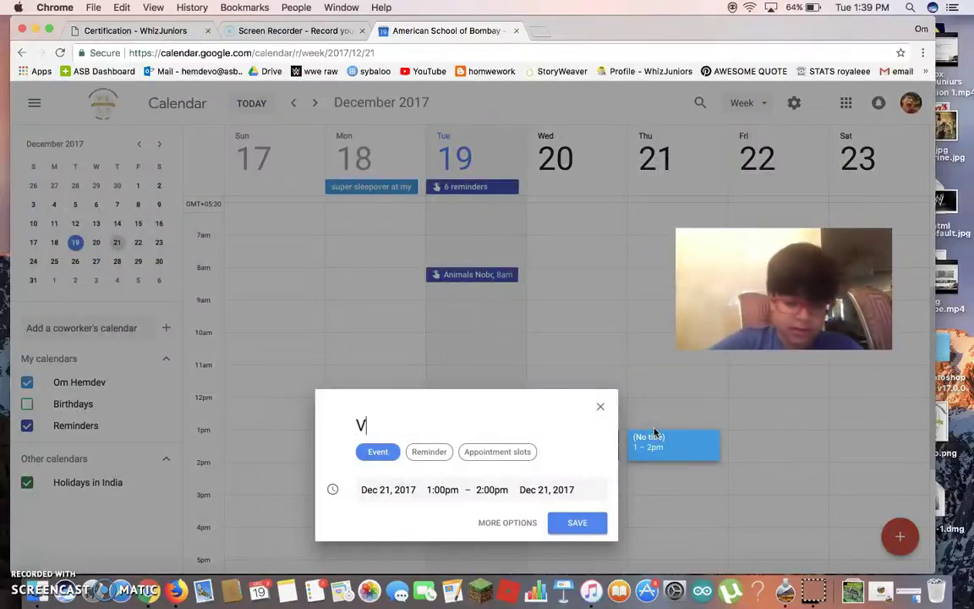
type("Cheta")
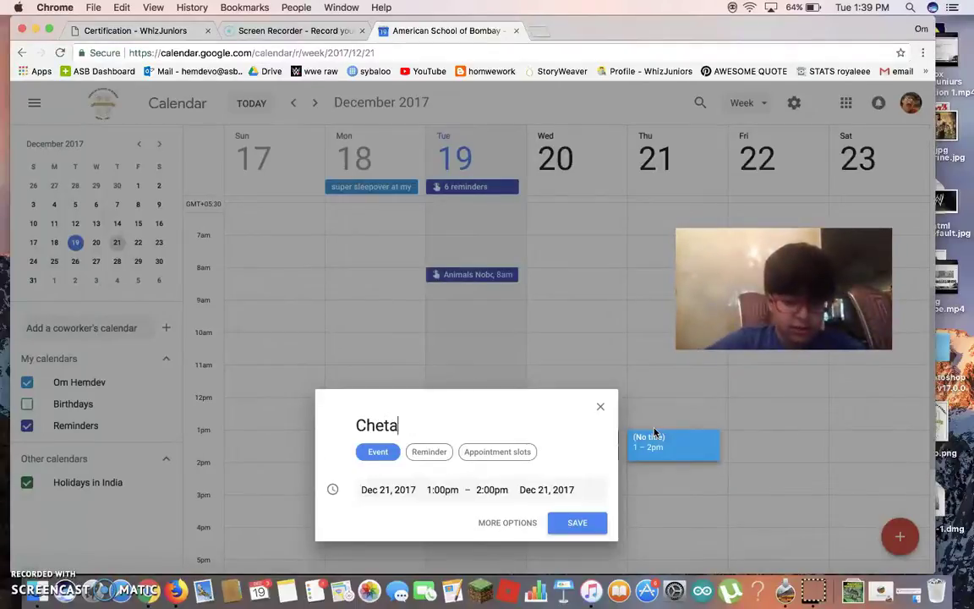
type("n sir computer class")
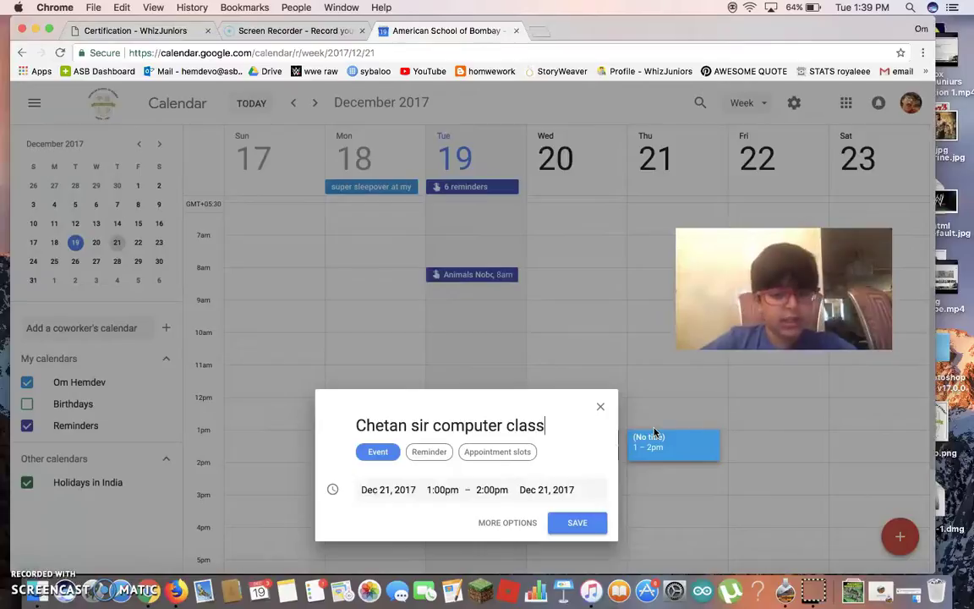
left_click(431, 452)
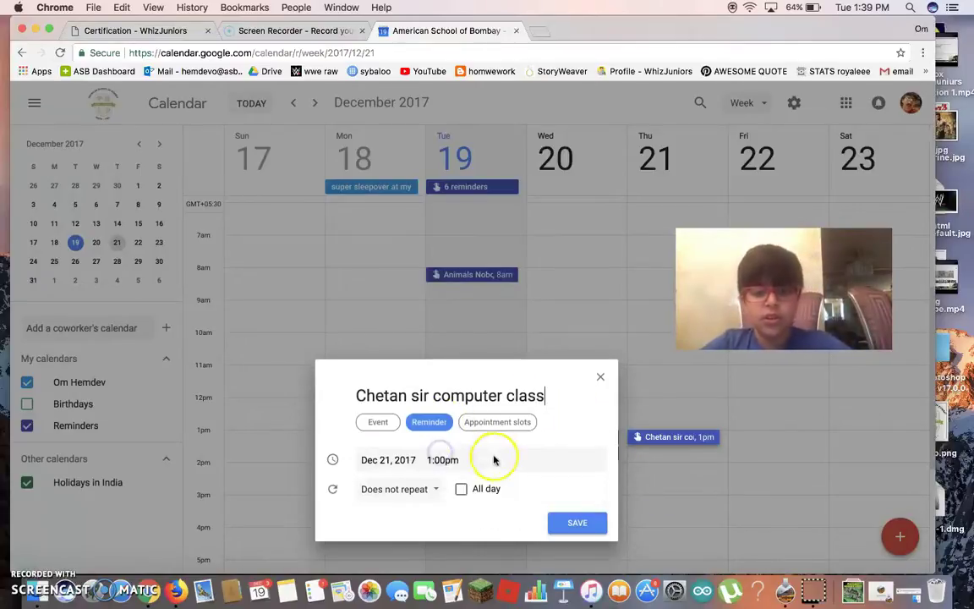
left_click(567, 519)
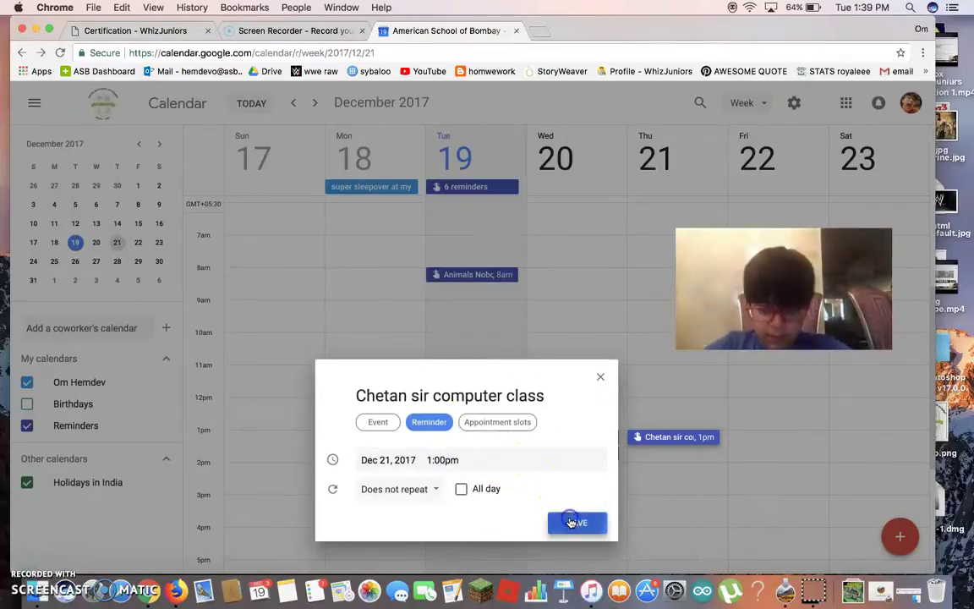
Step: Save the same 1pm computer class reminder on Friday Dec 22
left_click(743, 433)
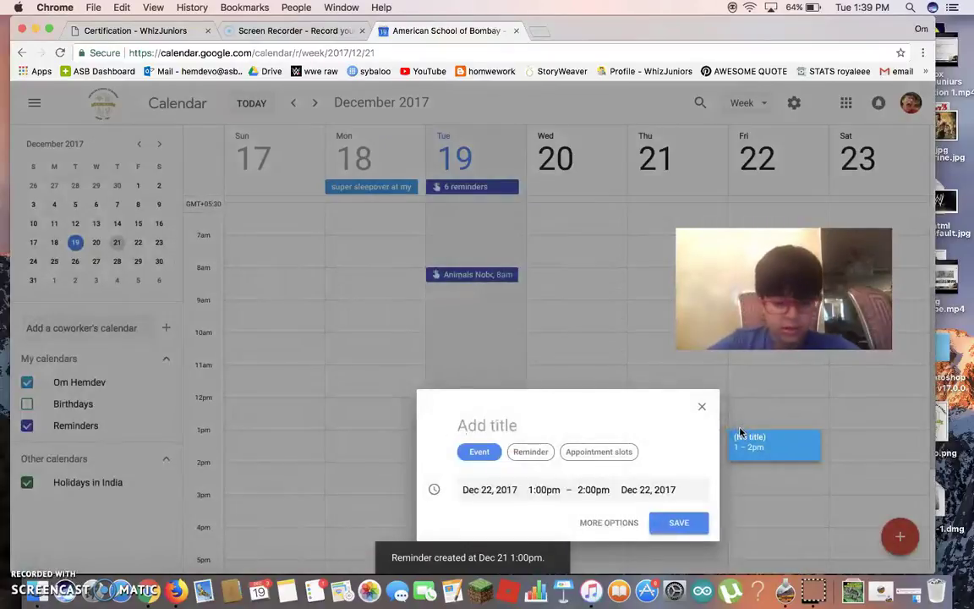
type("chetan sir")
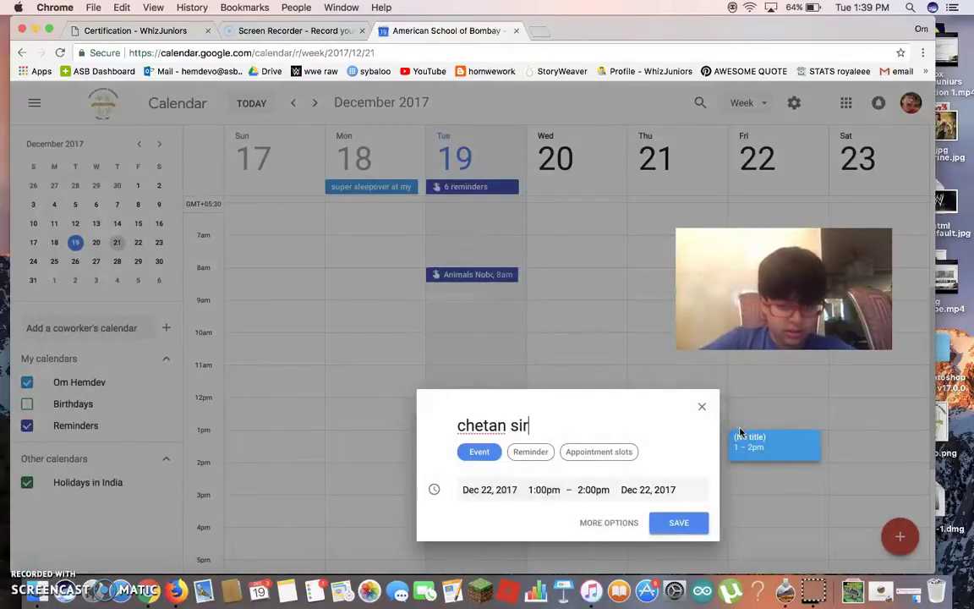
left_click(461, 425)
key("BackSpace")
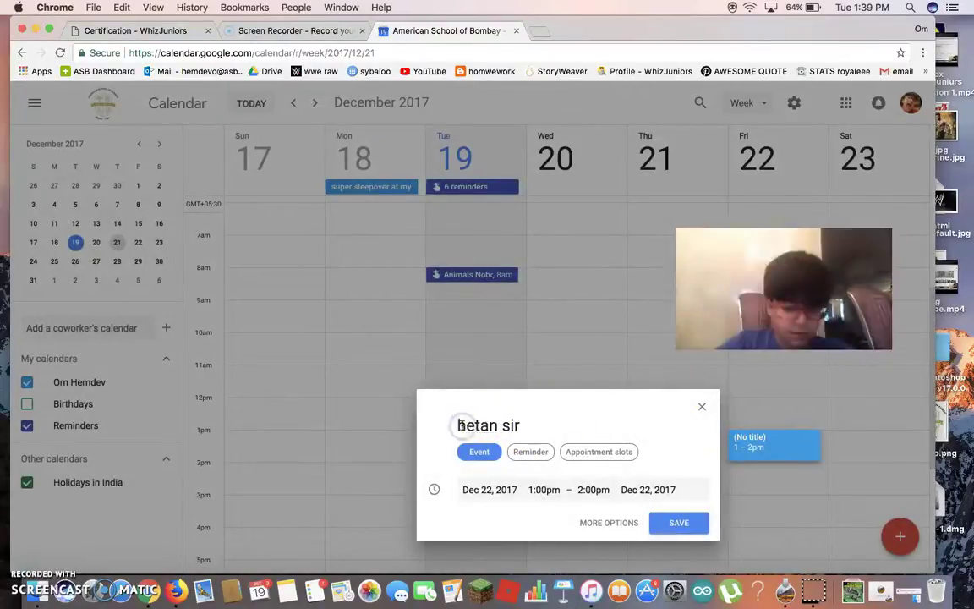
type("C")
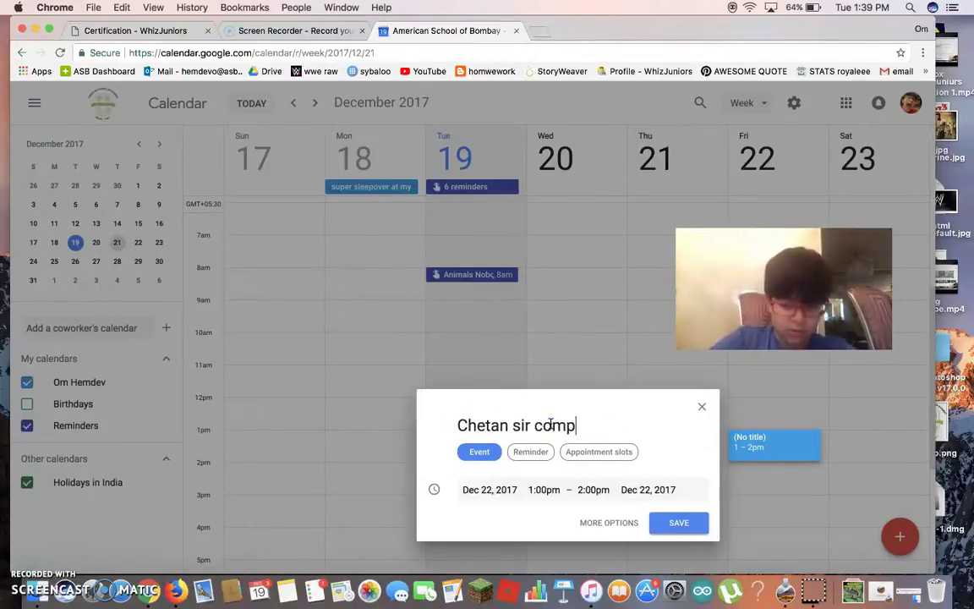
type("class")
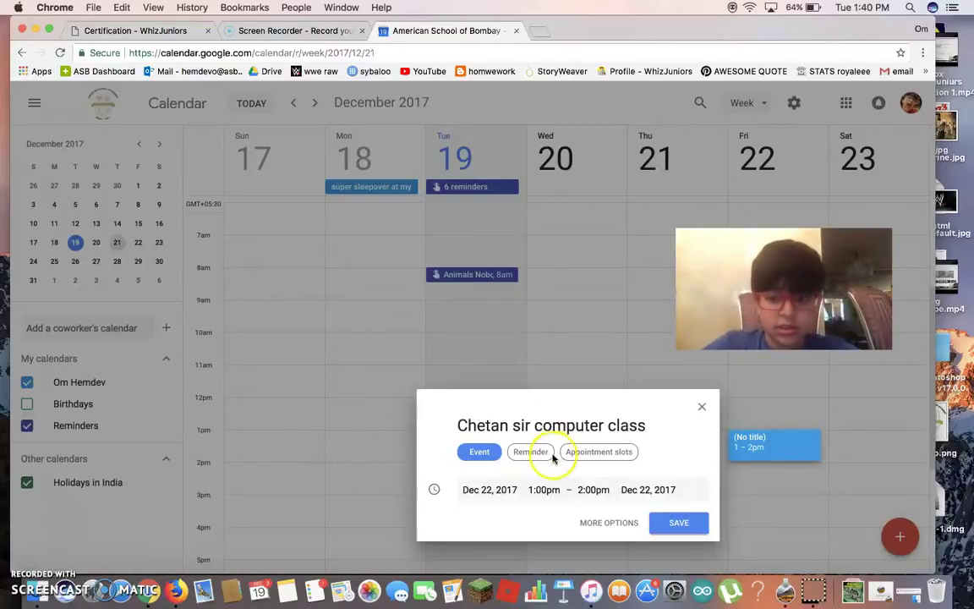
left_click(545, 452)
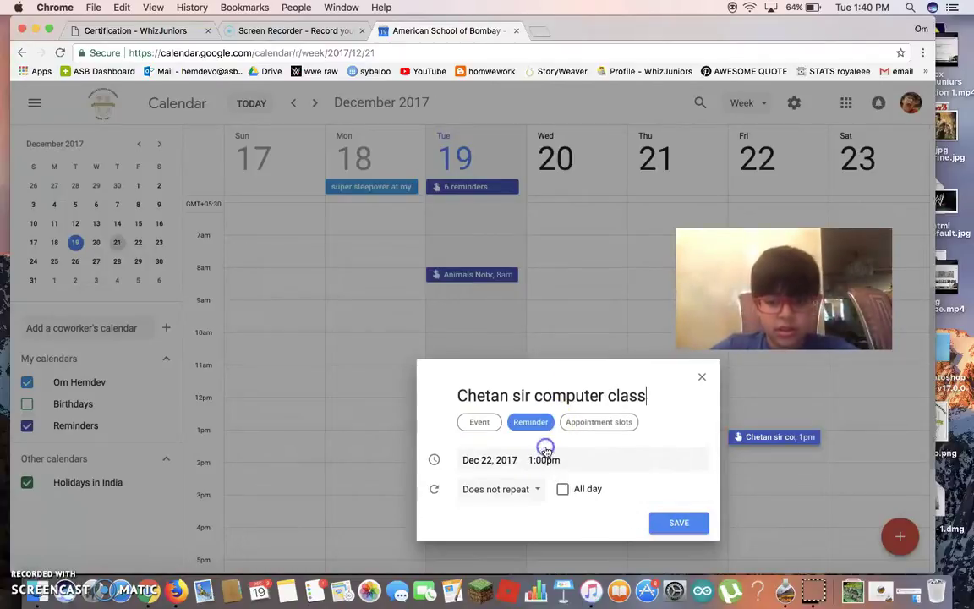
left_click(680, 523)
Step: Save the same 1pm computer class reminder on Saturday Dec 23
left_click(860, 436)
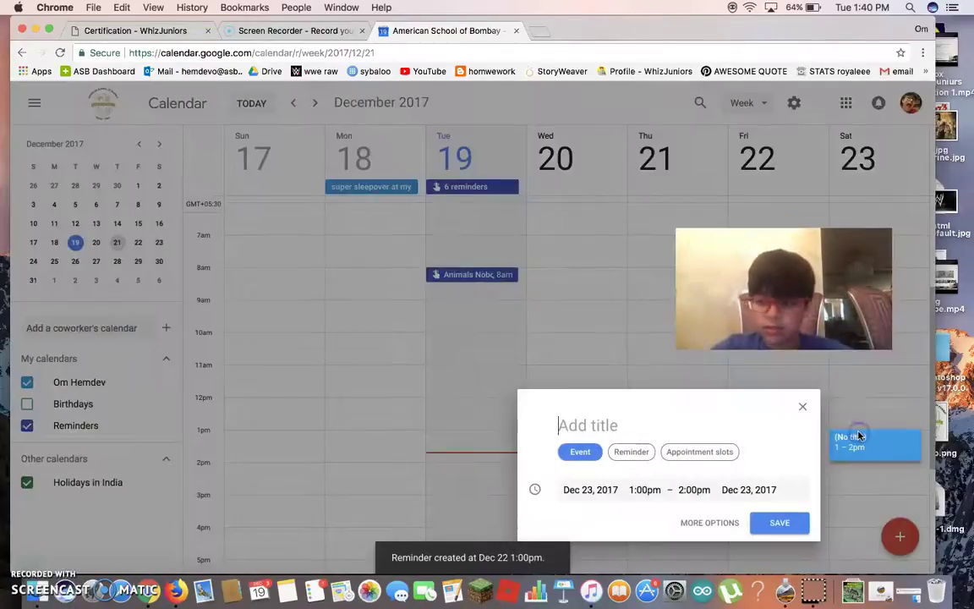
type("chetansir computer class")
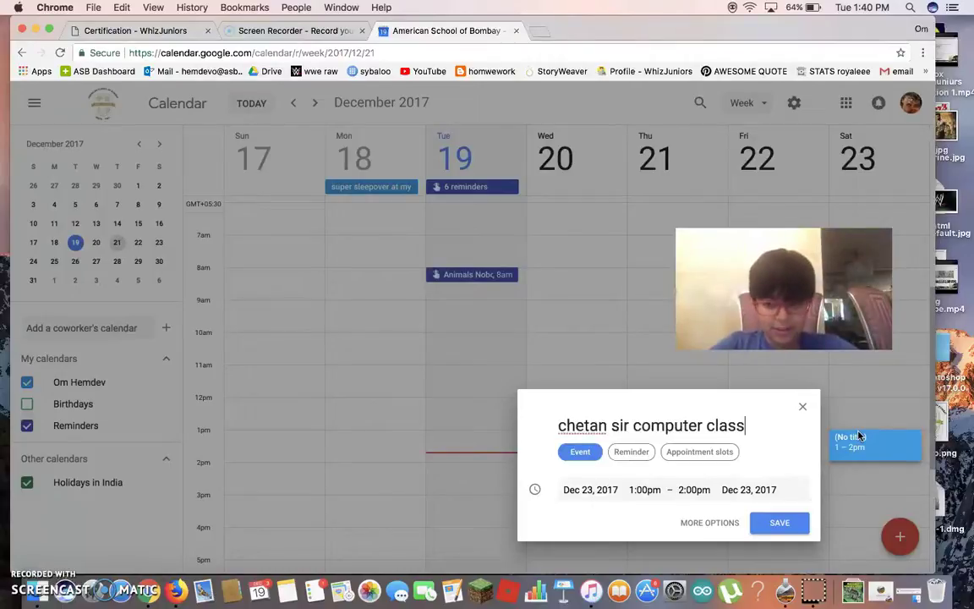
left_click(612, 477)
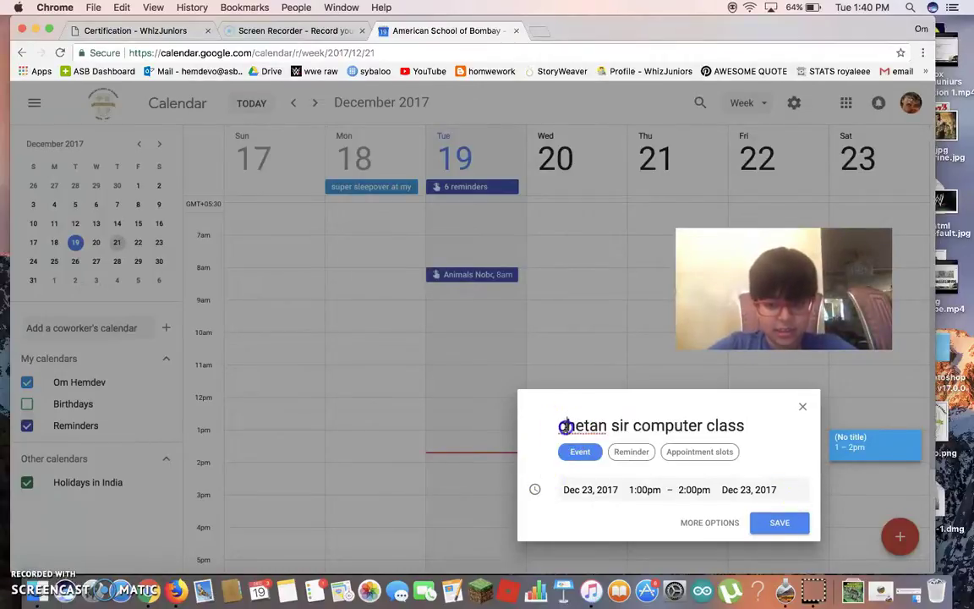
key("BackSpace")
type("C")
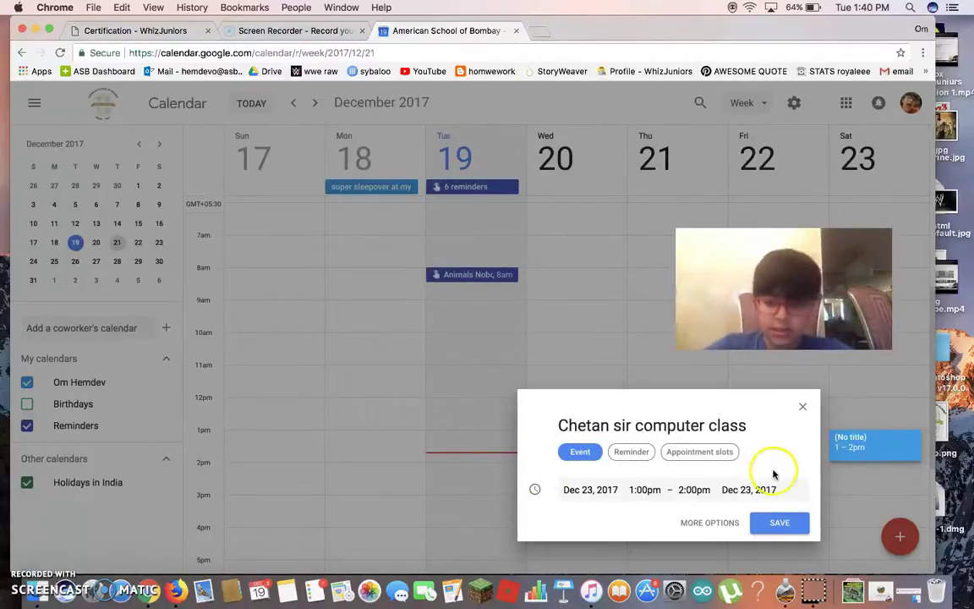
left_click(635, 452)
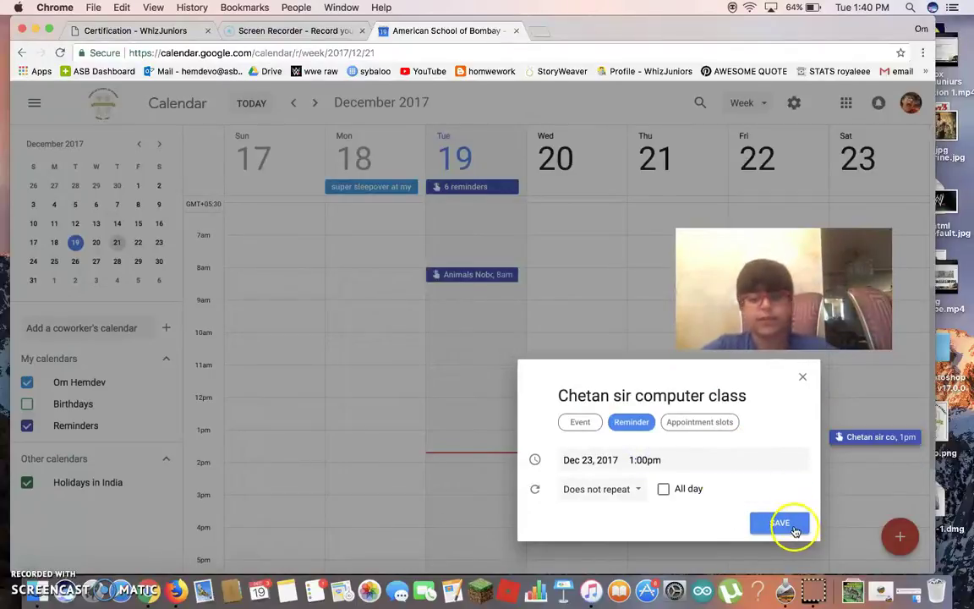
left_click(796, 529)
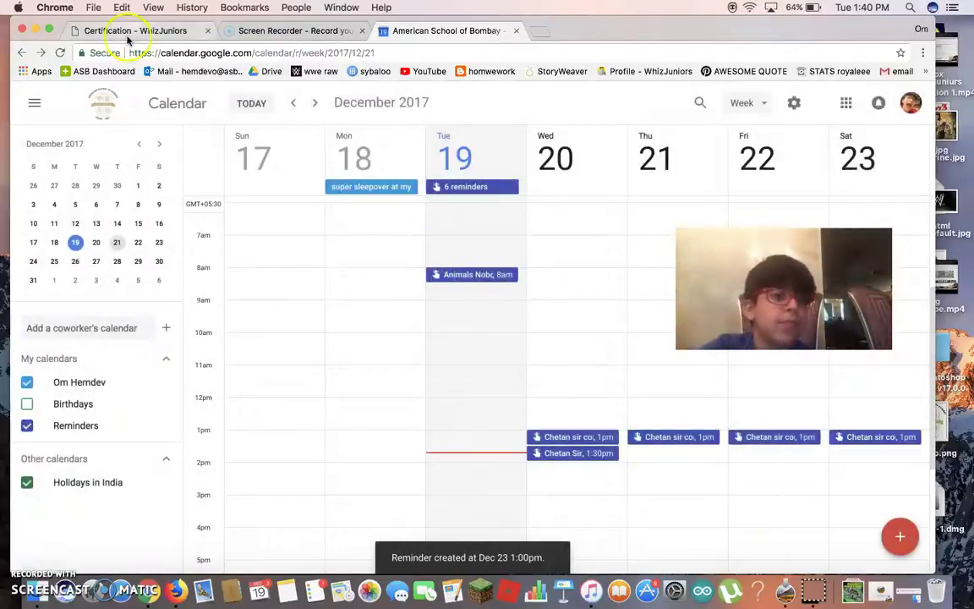
Step: Mark the Delete an Event task in WhizJuniors and return to the calendar
left_click(129, 34)
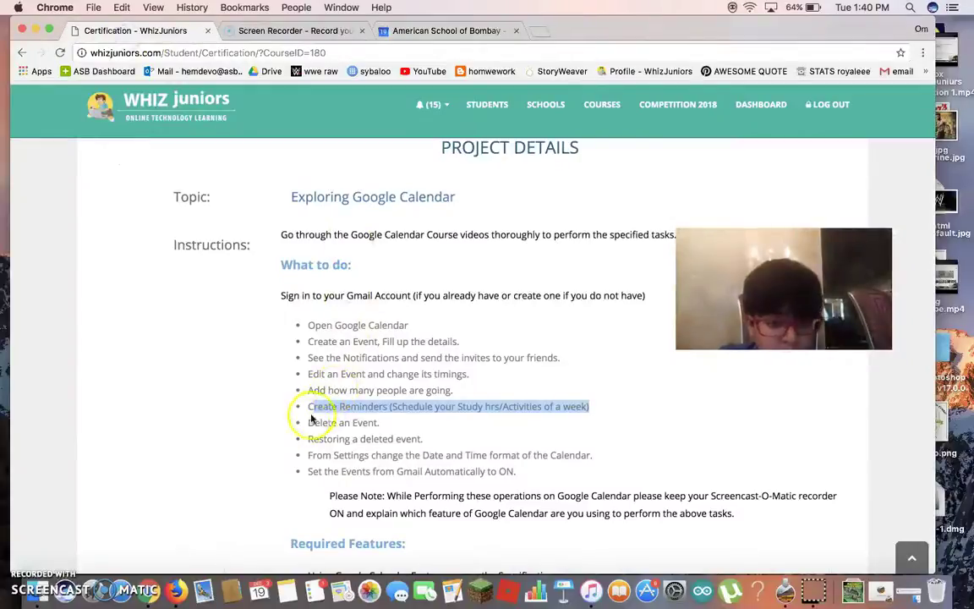
left_click_drag(307, 422, 438, 424)
left_click(474, 33)
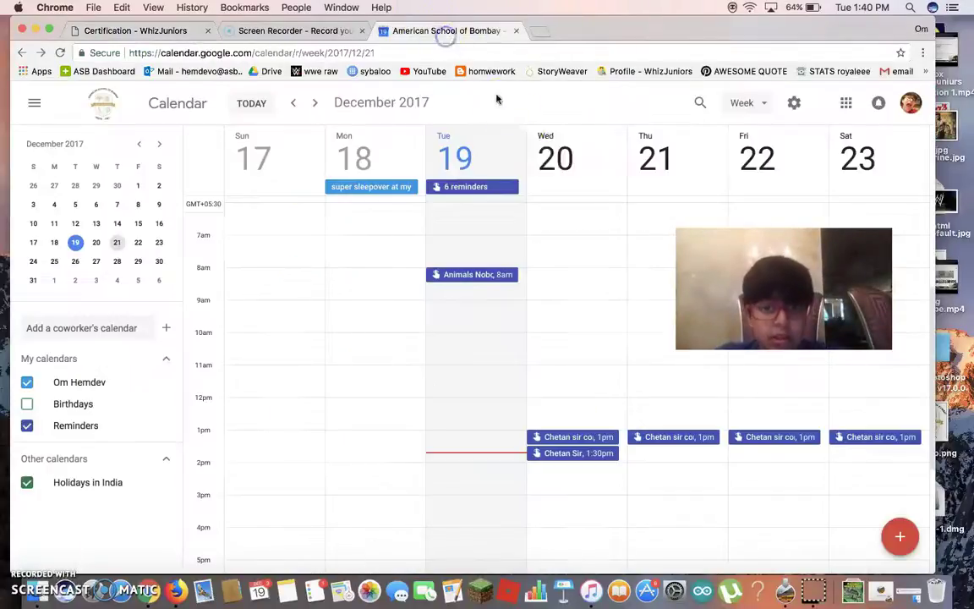
left_click(487, 276)
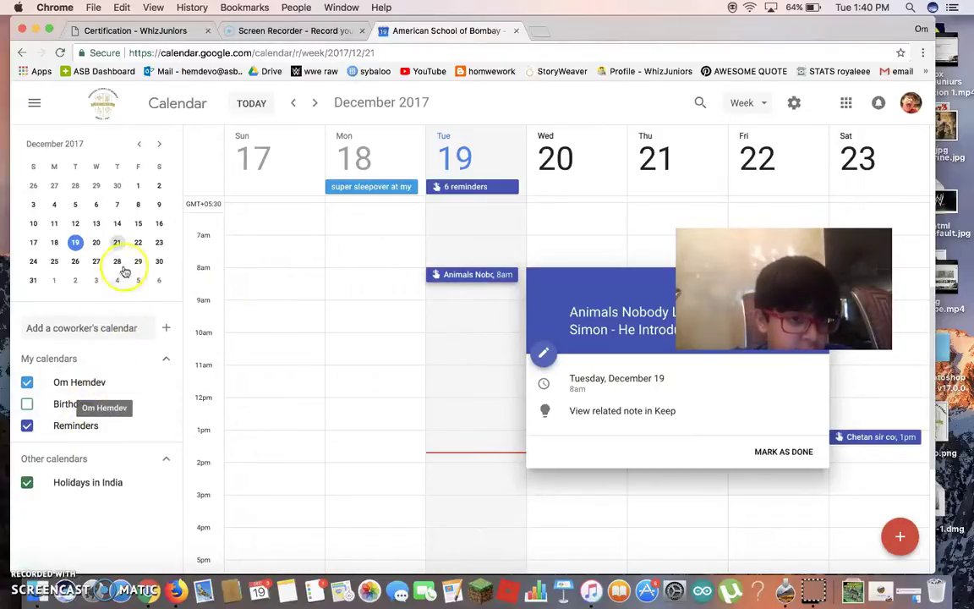
Step: Navigate the mini calendar back to the September 10–16, 2017 week
left_click(133, 152)
left_click(136, 145)
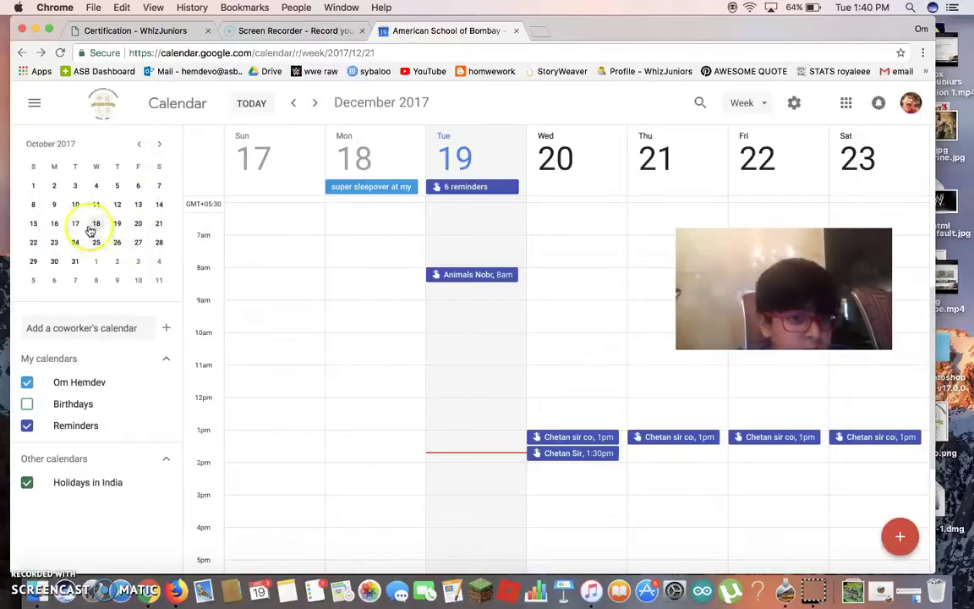
left_click(96, 223)
left_click(96, 207)
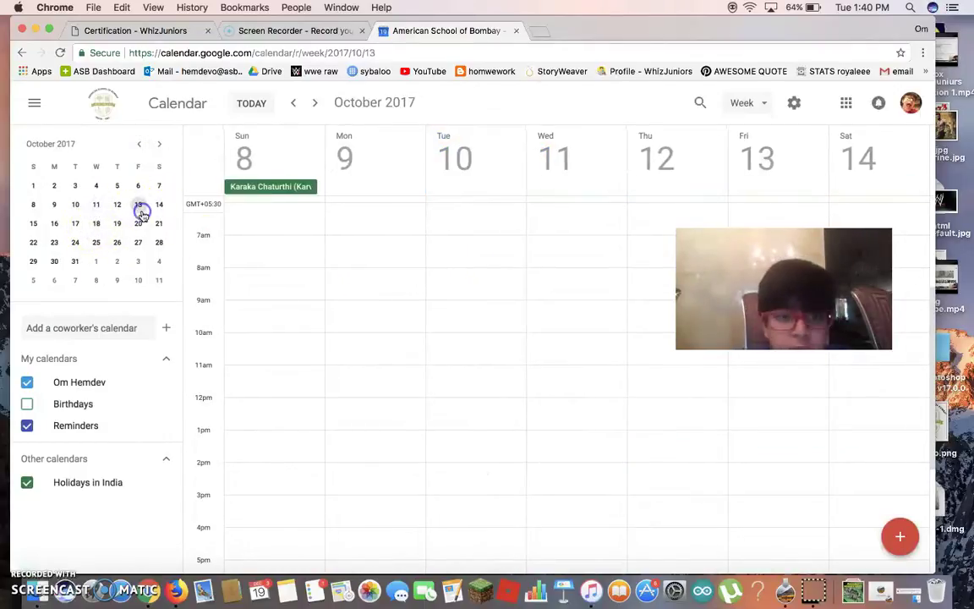
left_click(140, 145)
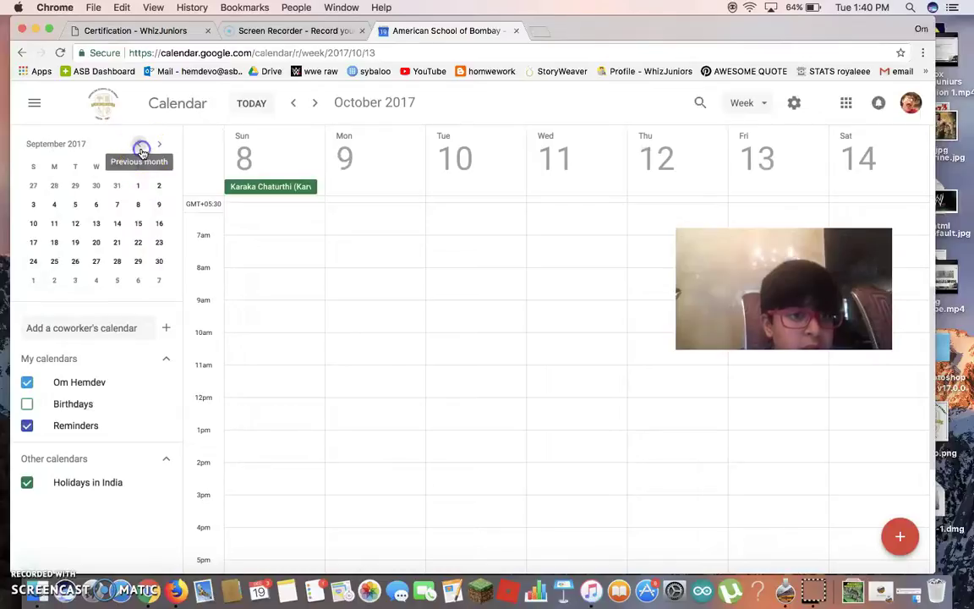
left_click(122, 224)
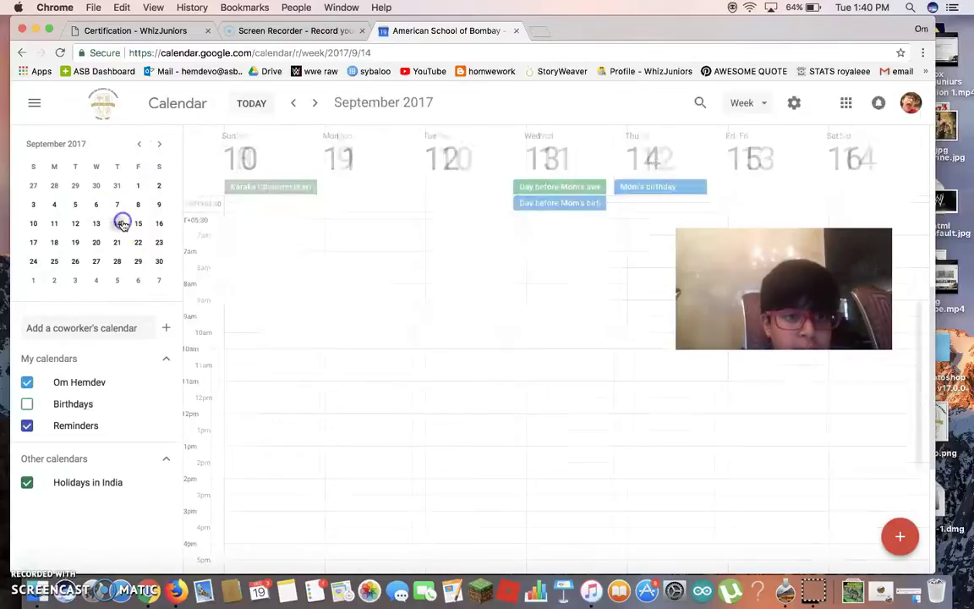
Step: Delete the second 'Day before Mom's birthday' event on Sep 13, then head back toward December
right_click(605, 208)
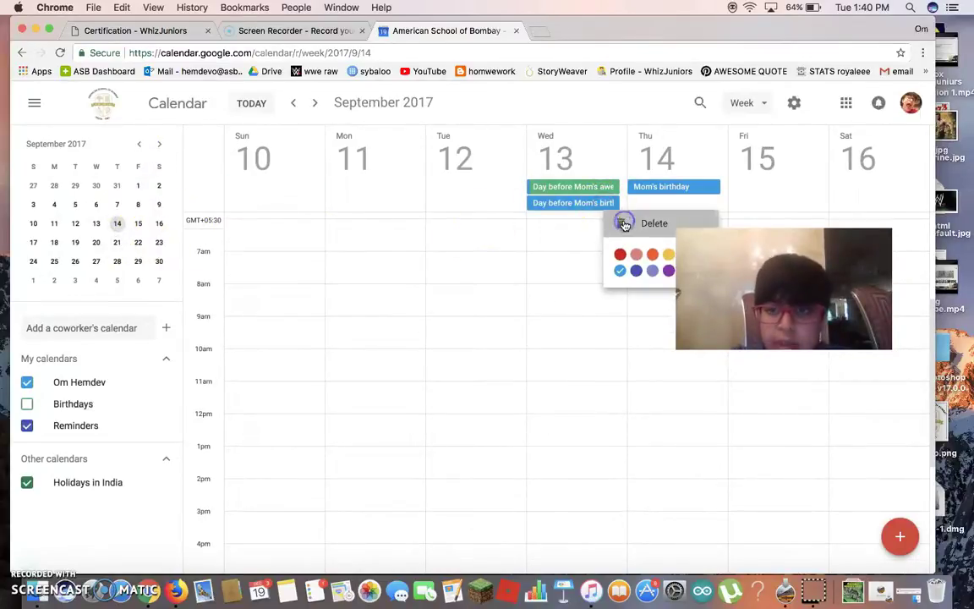
left_click(624, 222)
left_click(159, 145)
left_click(162, 146)
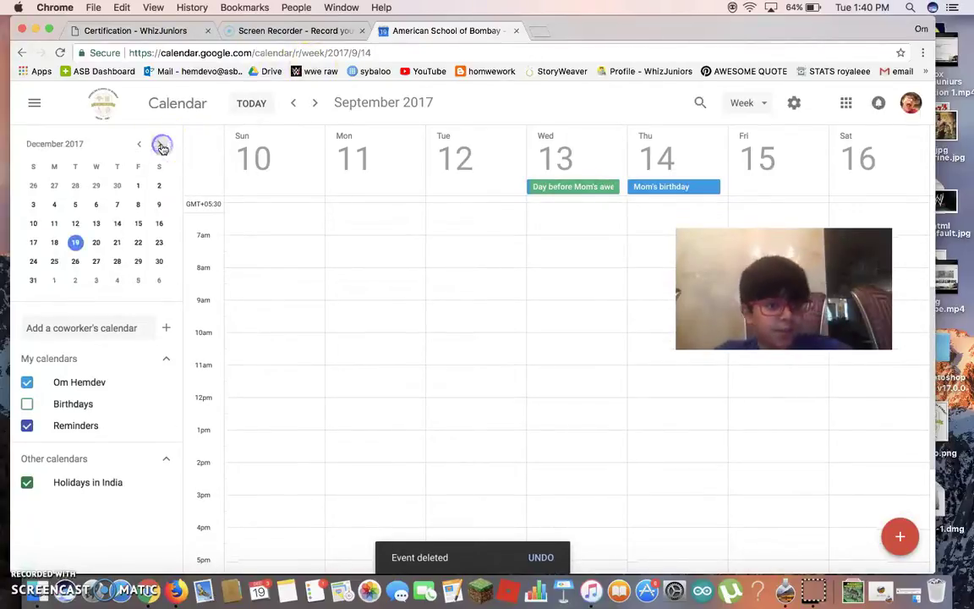
Step: Mark the 'Restoring a deleted event' task in WhizJuniors and return to the Sep 10–16, 2017 calendar week
left_click(161, 31)
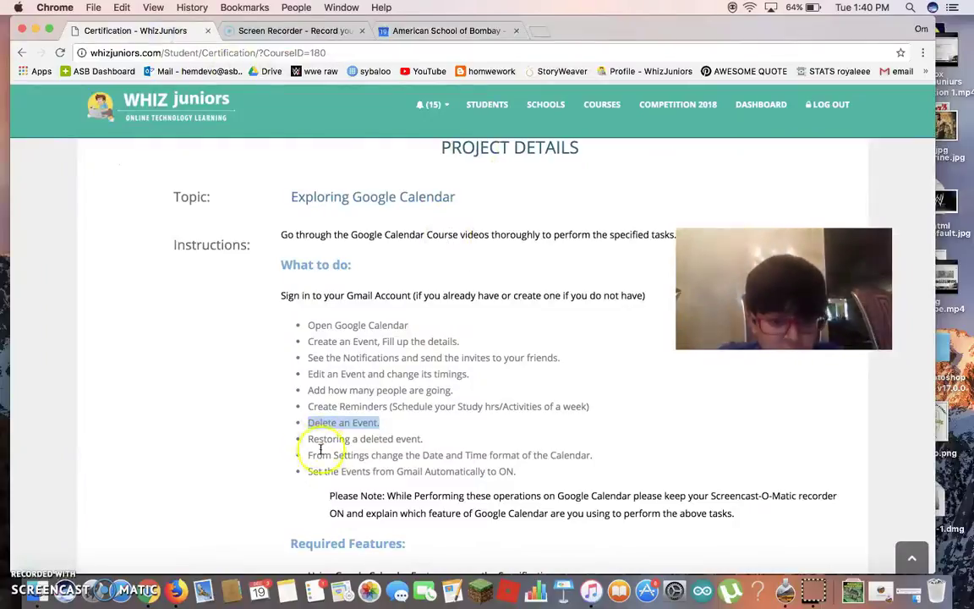
left_click_drag(308, 439, 429, 440)
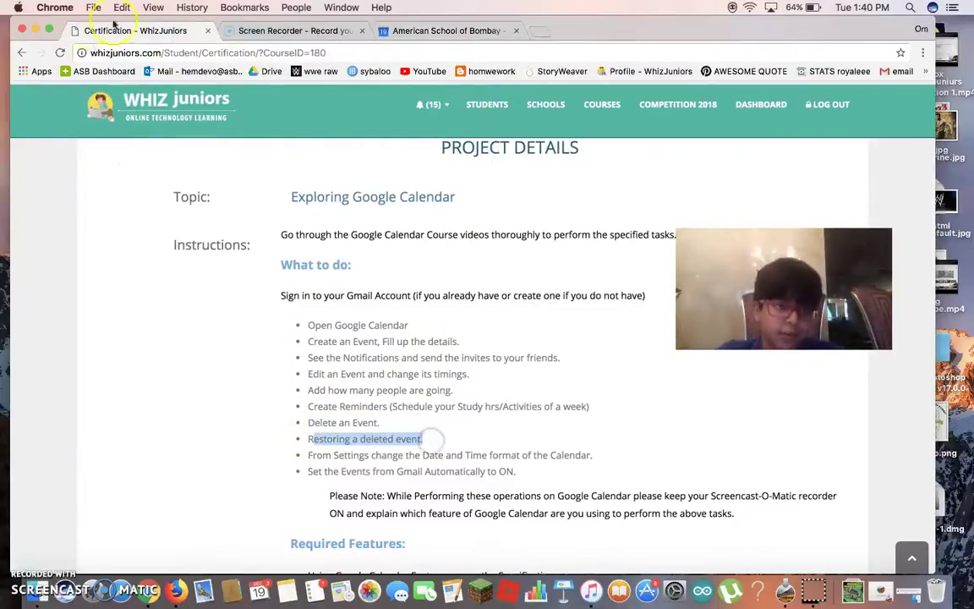
left_click(241, 30)
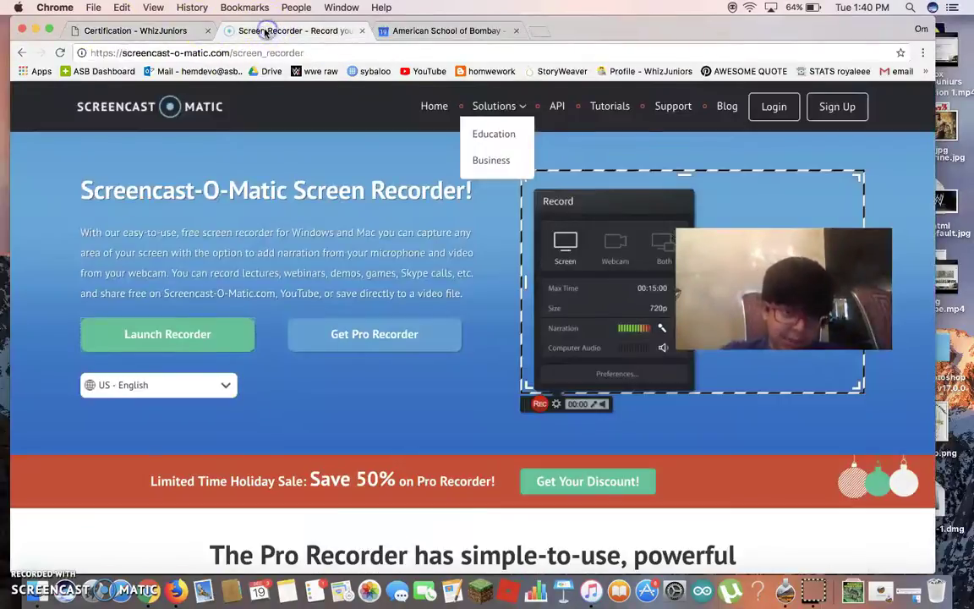
left_click(439, 31)
left_click(575, 211)
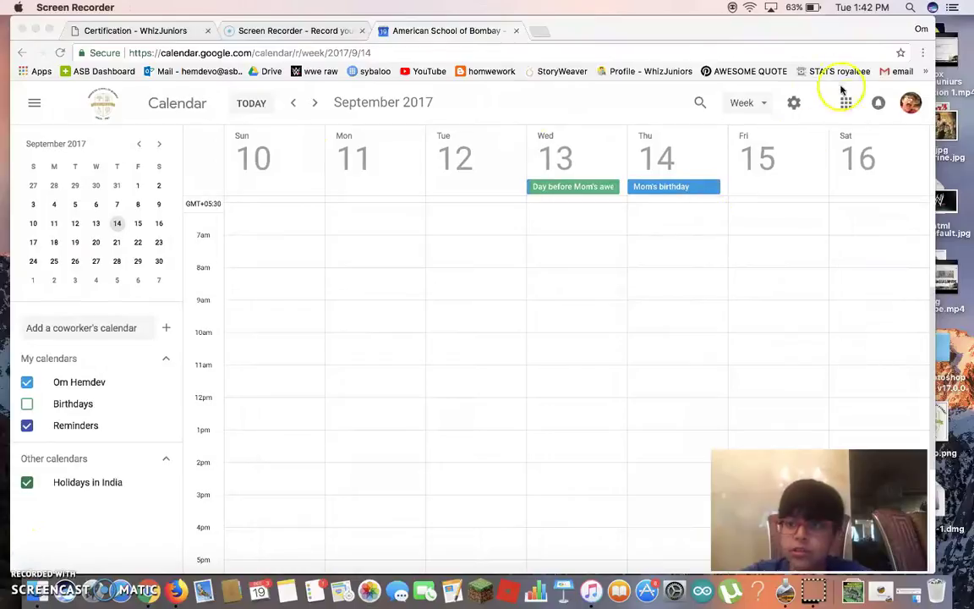
Step: Restore 'Day before Mom's birthday' from the Trash and discard the accidental Sep 13 new-event draft
left_click(789, 105)
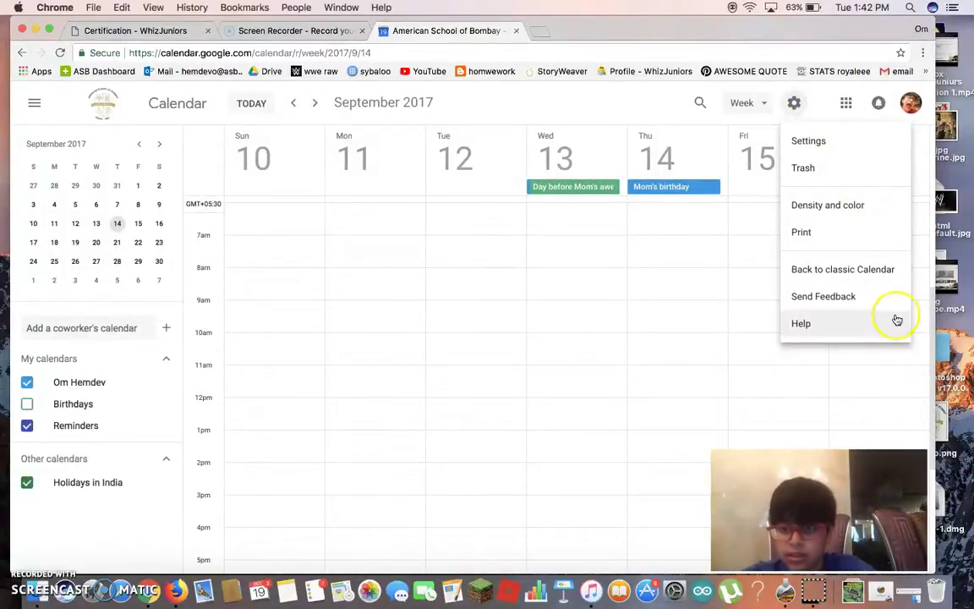
left_click(837, 165)
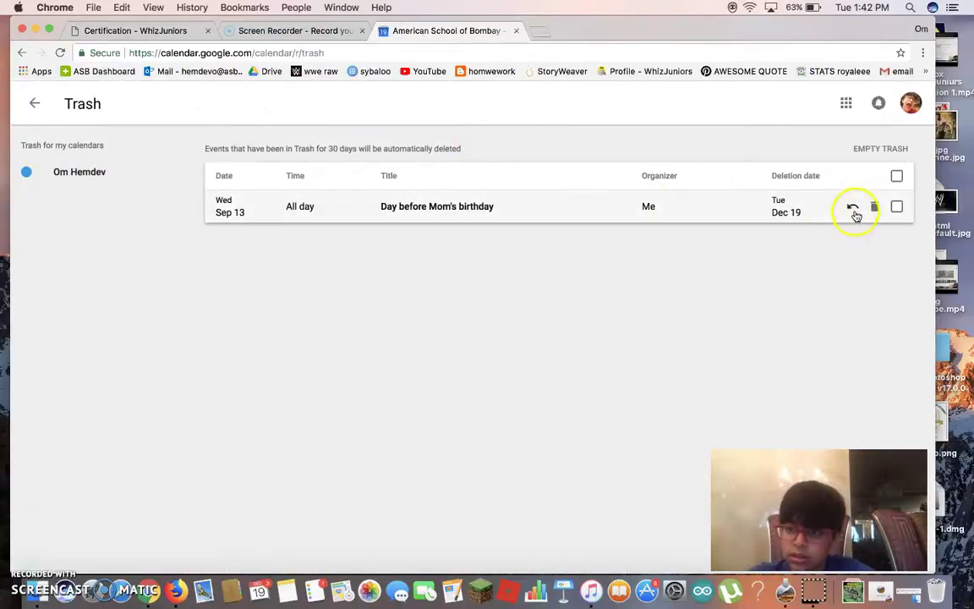
left_click(853, 208)
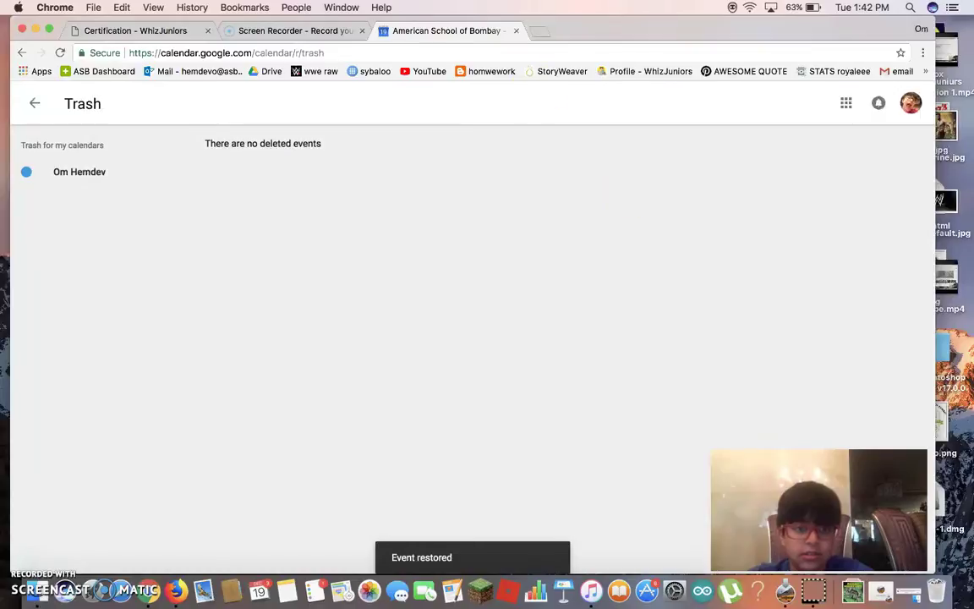
left_click(33, 103)
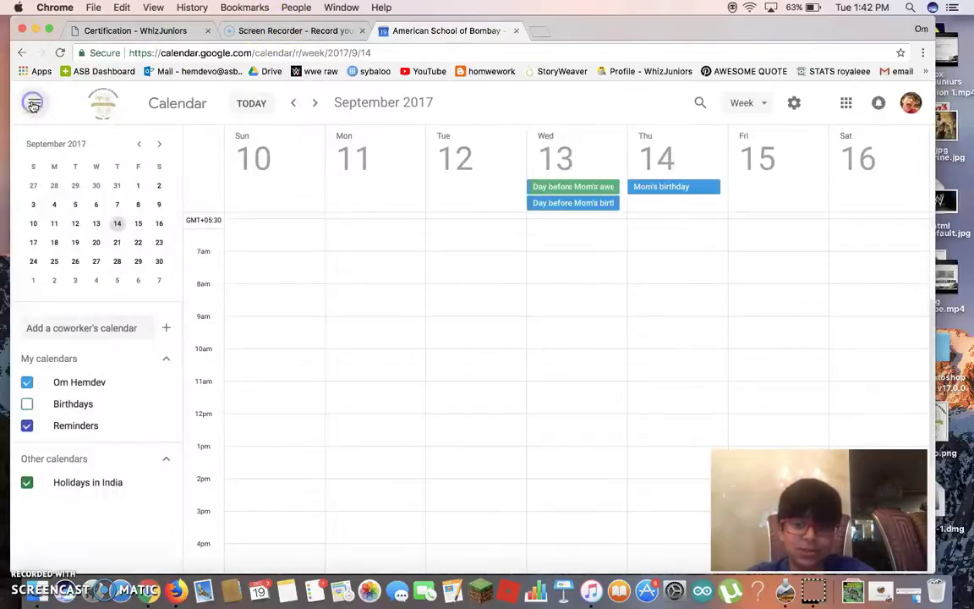
left_click(567, 217)
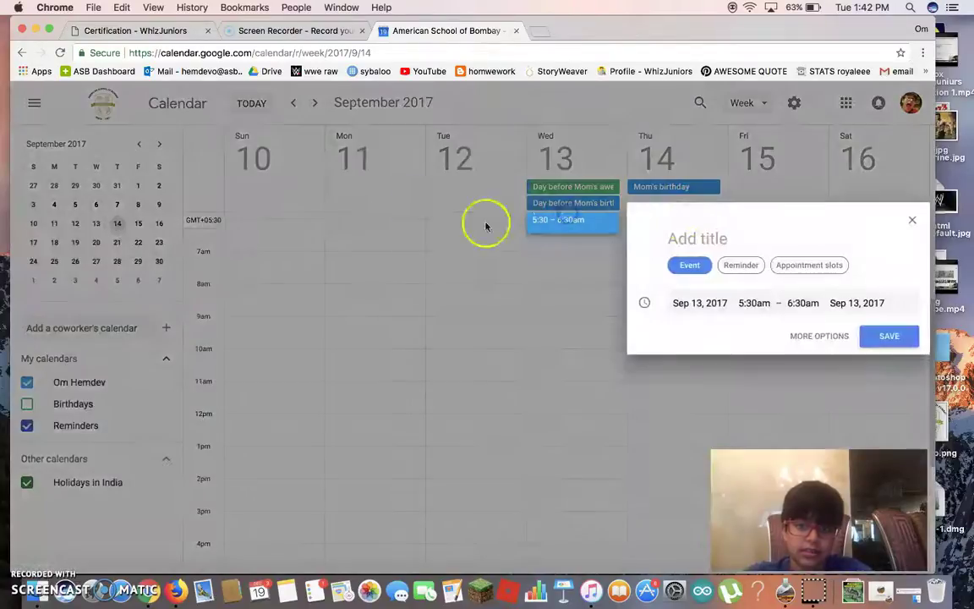
left_click(914, 220)
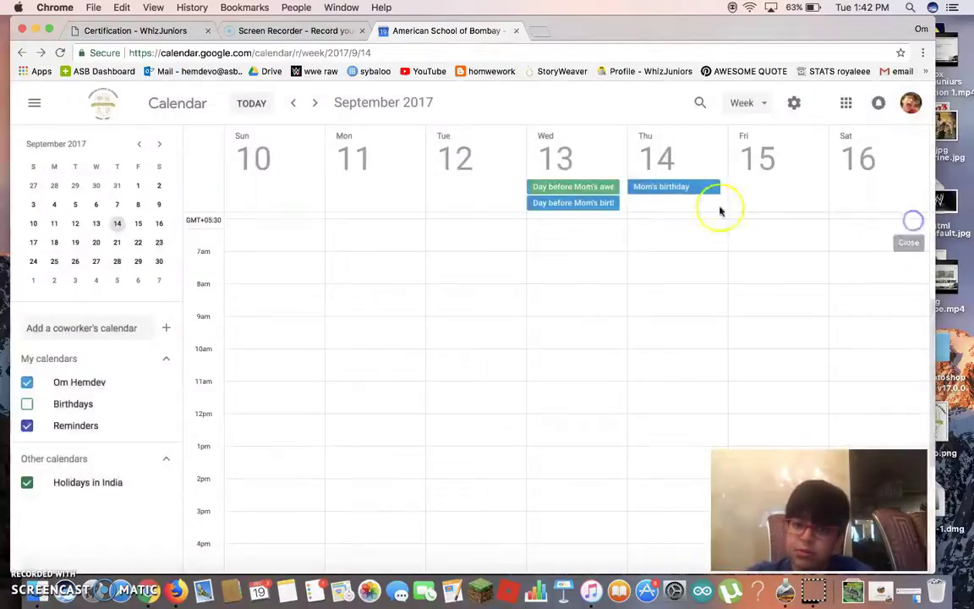
left_click(152, 30)
left_click_drag(318, 457, 522, 471)
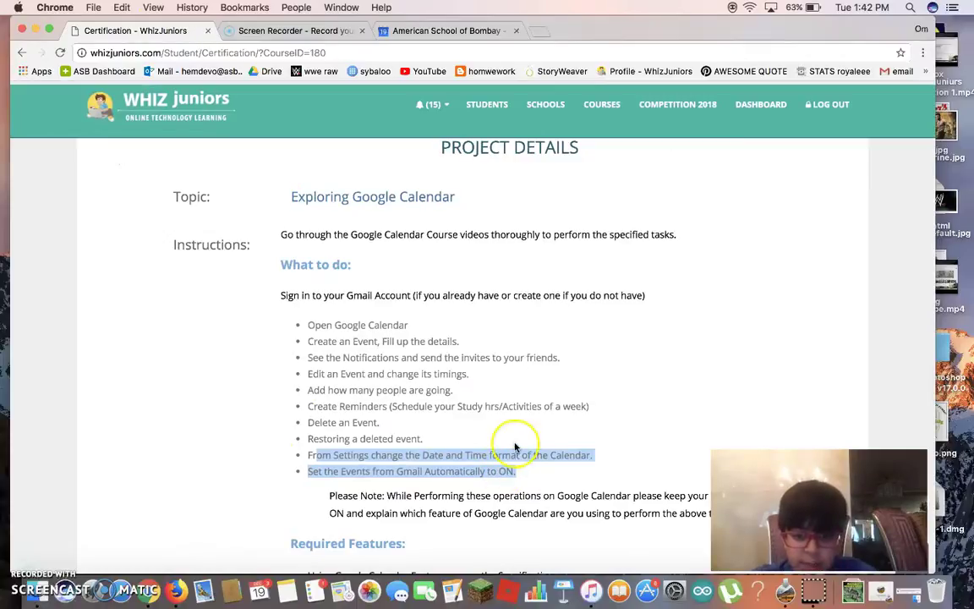
left_click(515, 444)
left_click(29, 554)
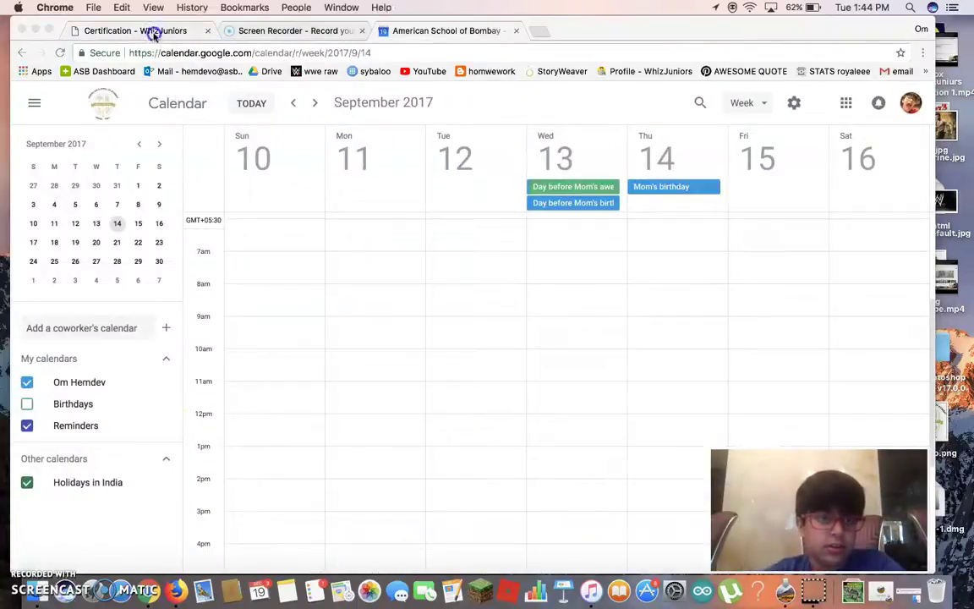
left_click(152, 30)
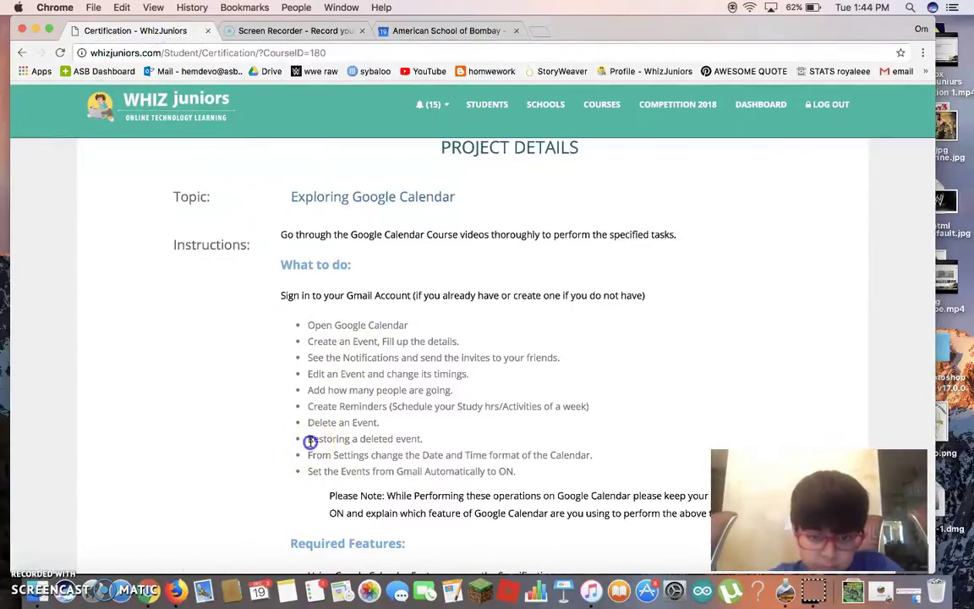
left_click_drag(301, 455, 636, 466)
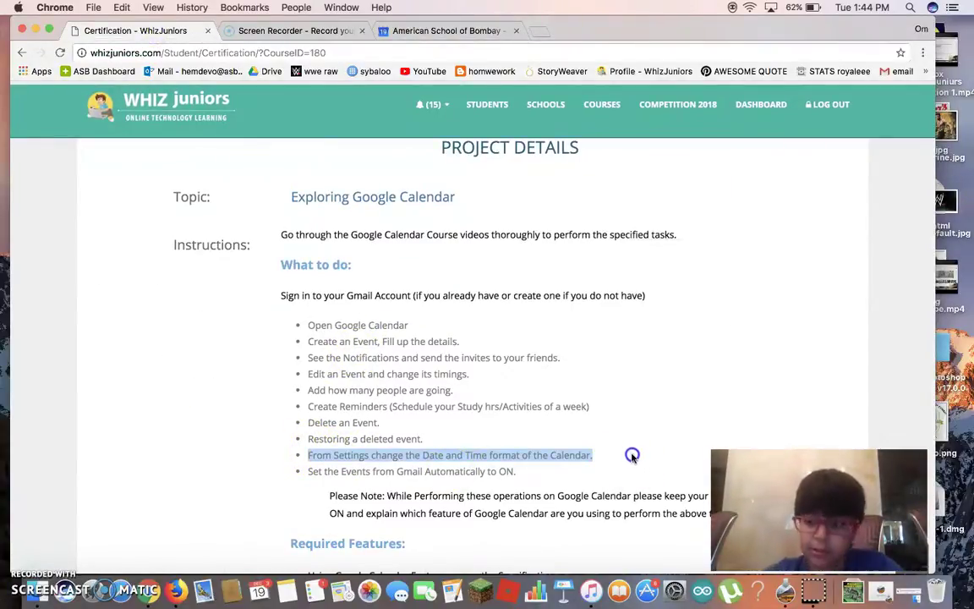
left_click(478, 31)
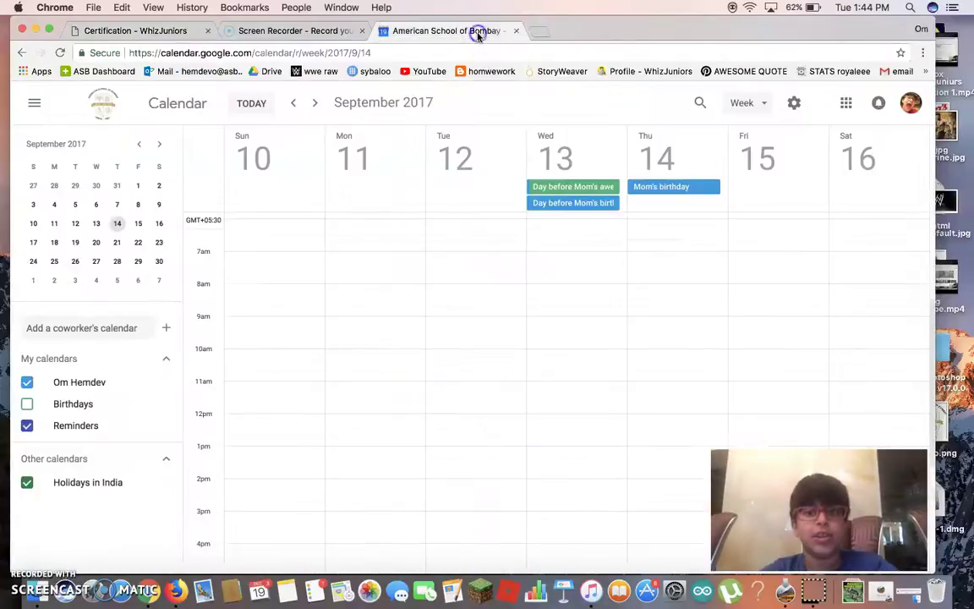
Step: Open Google Calendar settings and check the time format choices without changing them
left_click(796, 104)
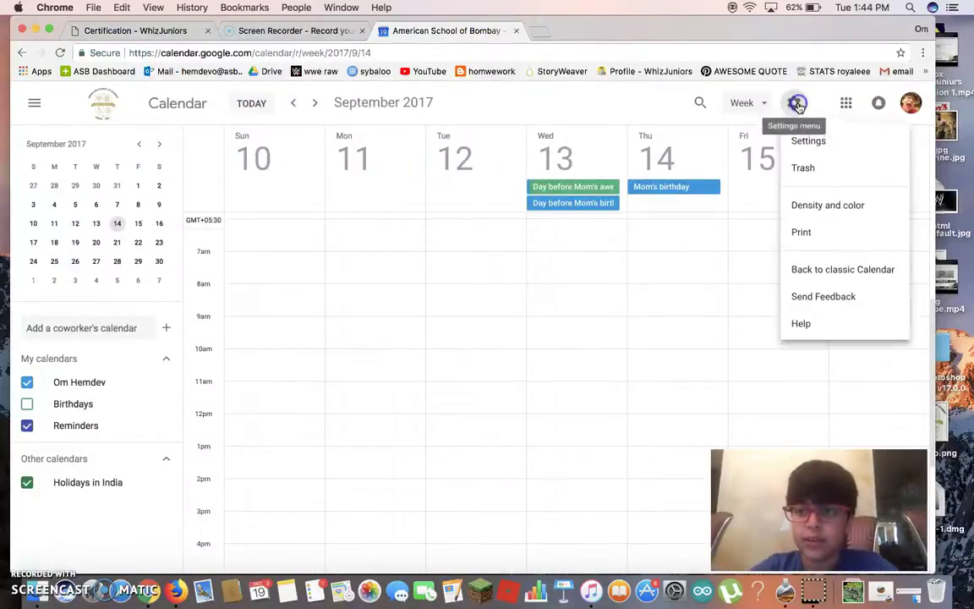
left_click(817, 142)
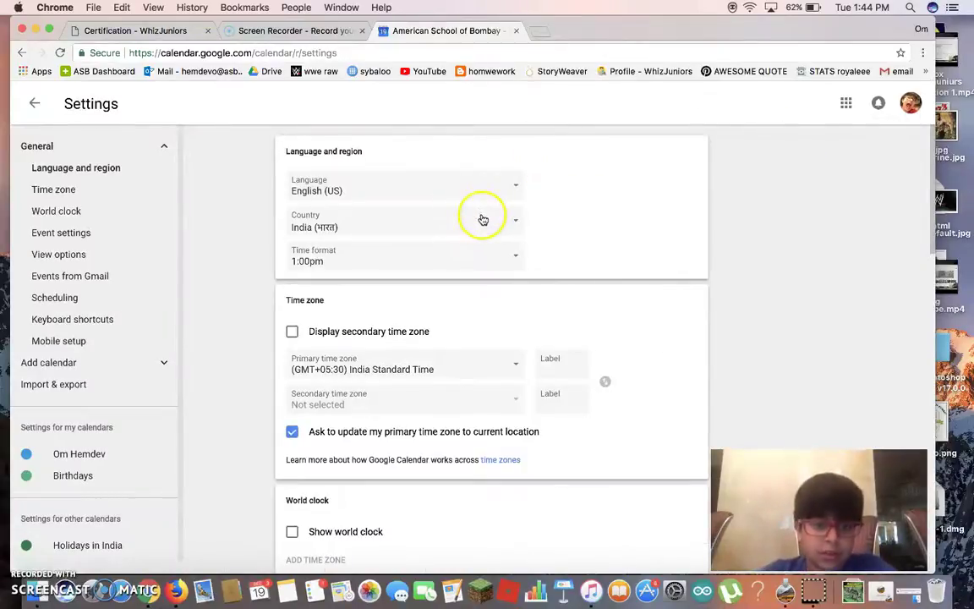
left_click(498, 254)
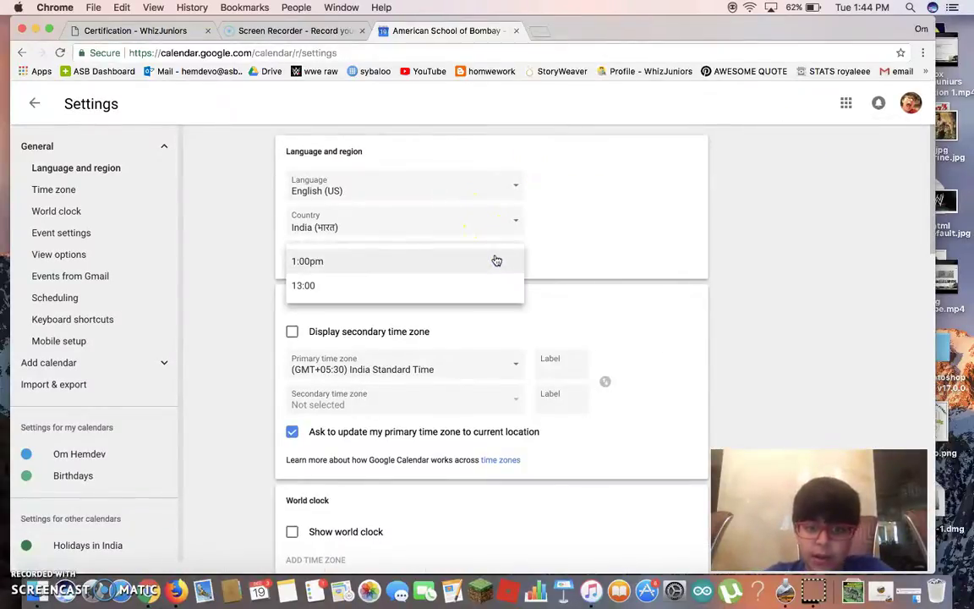
left_click(496, 262)
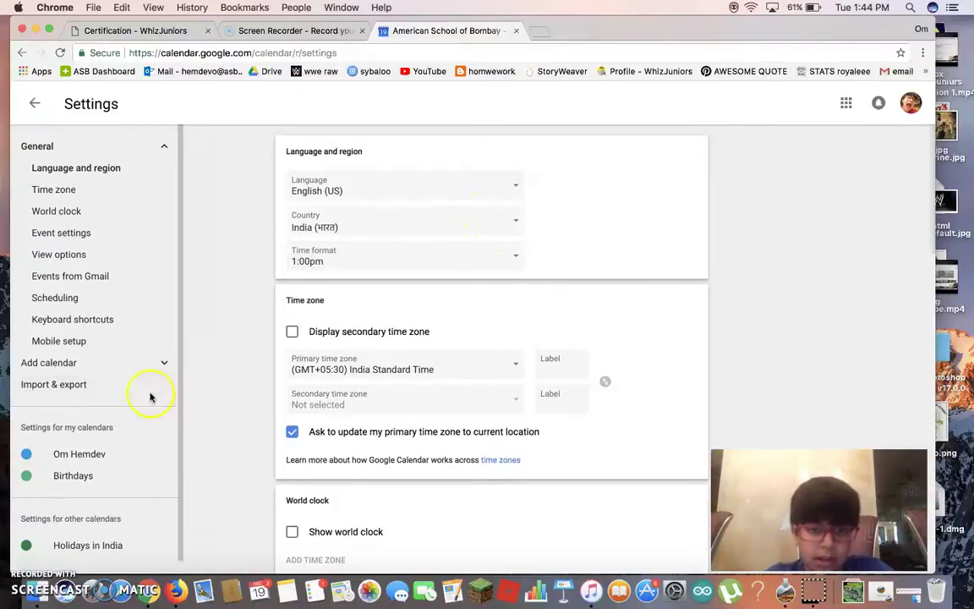
Step: Set Start week on to Monday in the View options
scroll(271, 432, "down", 2)
scroll(262, 435, "down", 2)
scroll(271, 440, "down", 1)
scroll(276, 446, "down", 5)
scroll(276, 446, "down", 1)
scroll(276, 446, "down", 1)
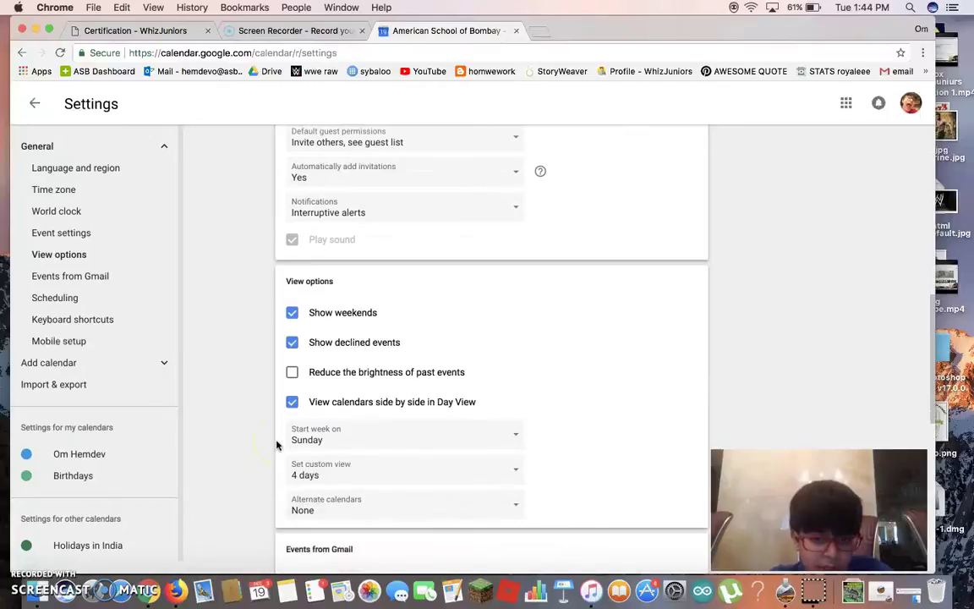
left_click(304, 436)
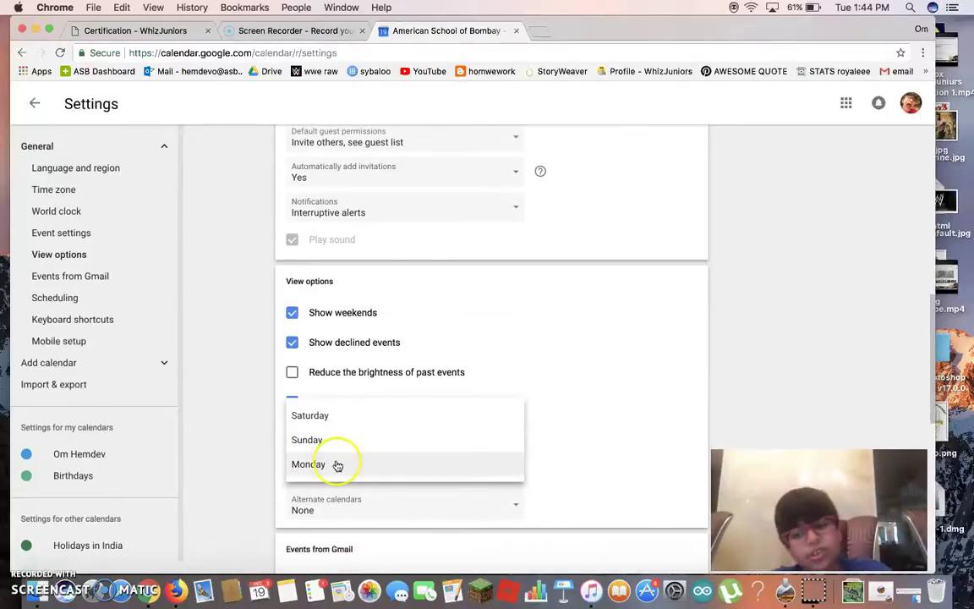
left_click(336, 466)
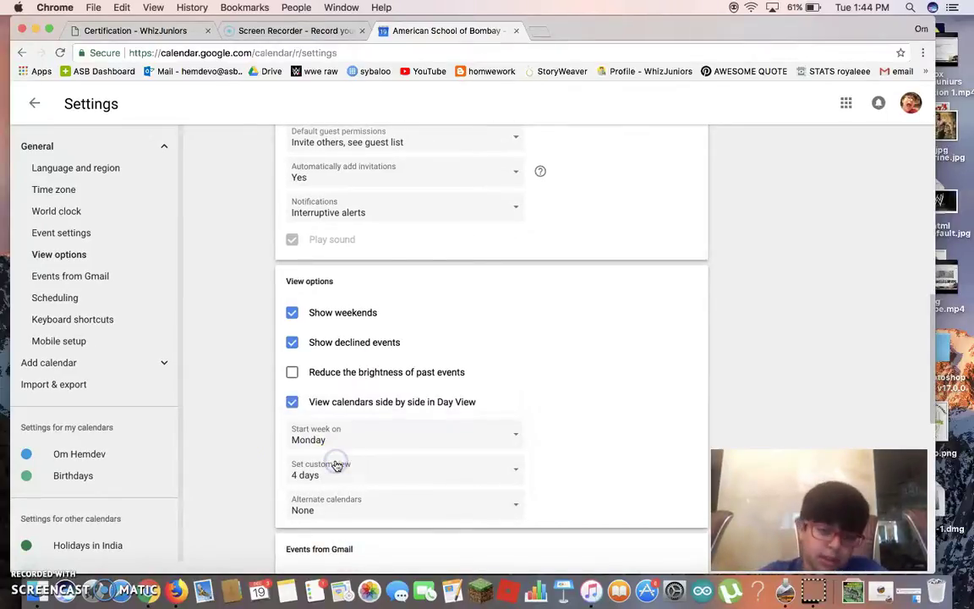
Step: Try the 13:00 time format, then set it back to 1:00pm
scroll(392, 254, "up", 10)
left_click(392, 253)
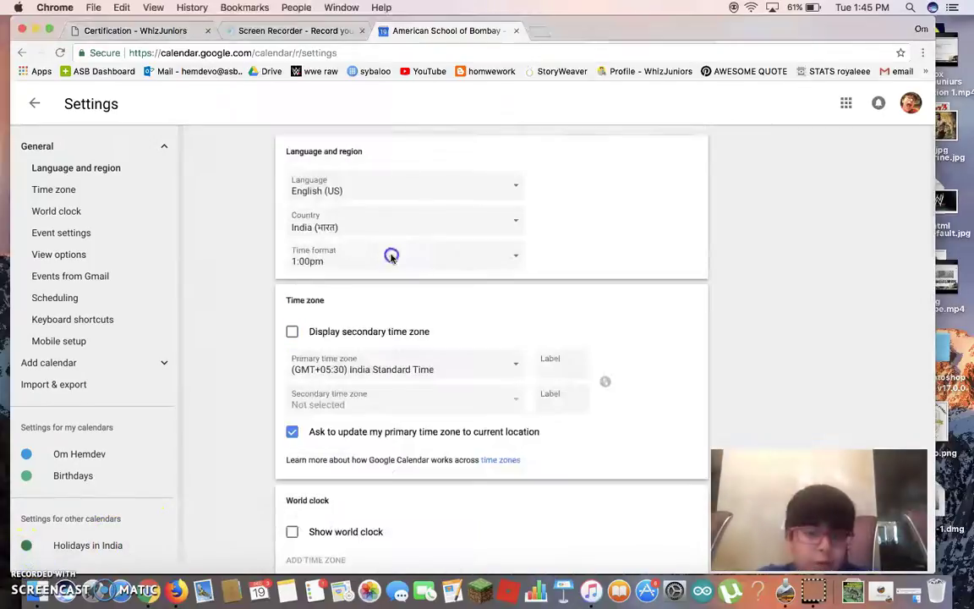
left_click(392, 281)
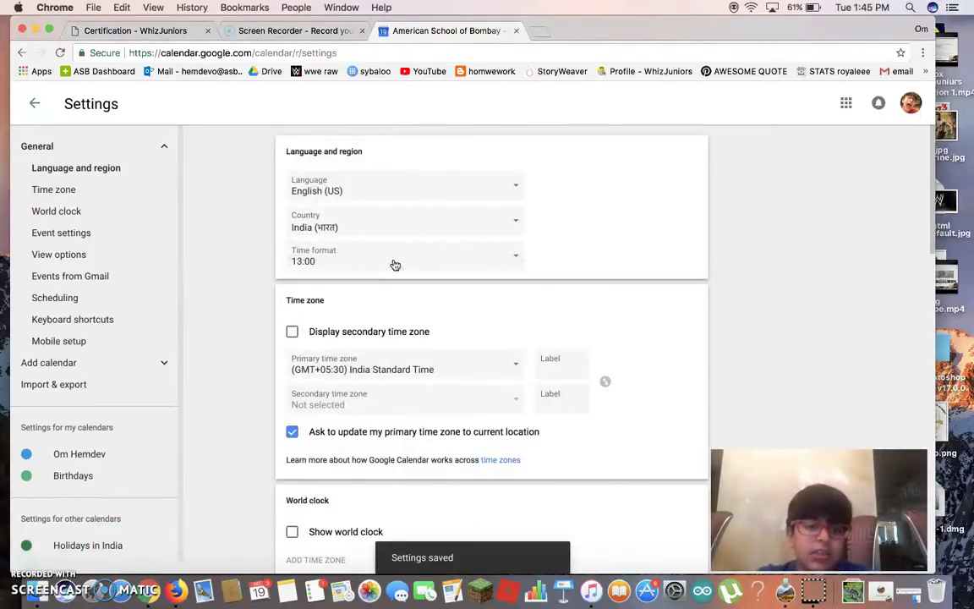
left_click(394, 261)
left_click(392, 241)
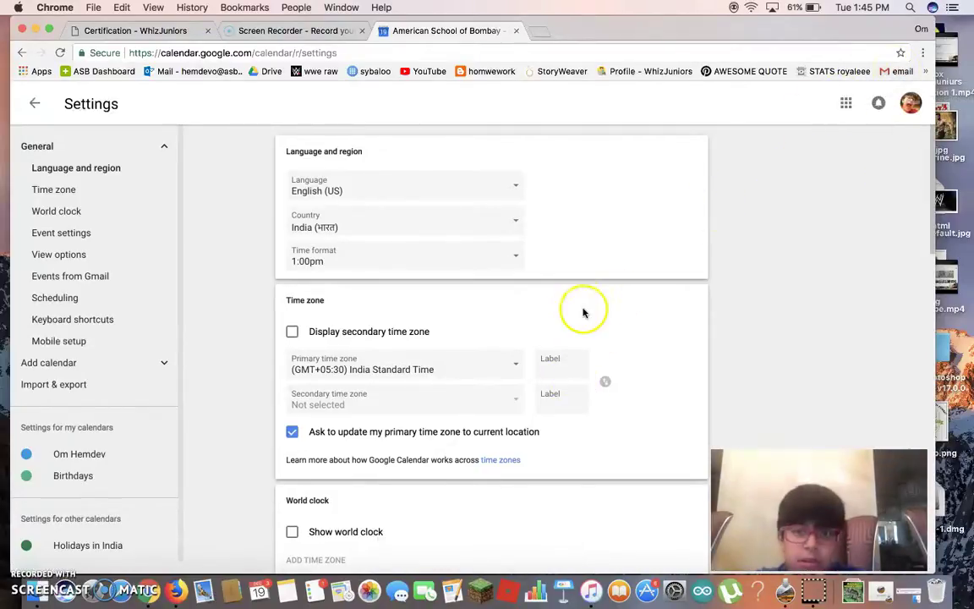
Step: Confirm Events from Gmail is set to add automatically, matching the WhizJuniors task list
left_click(175, 32)
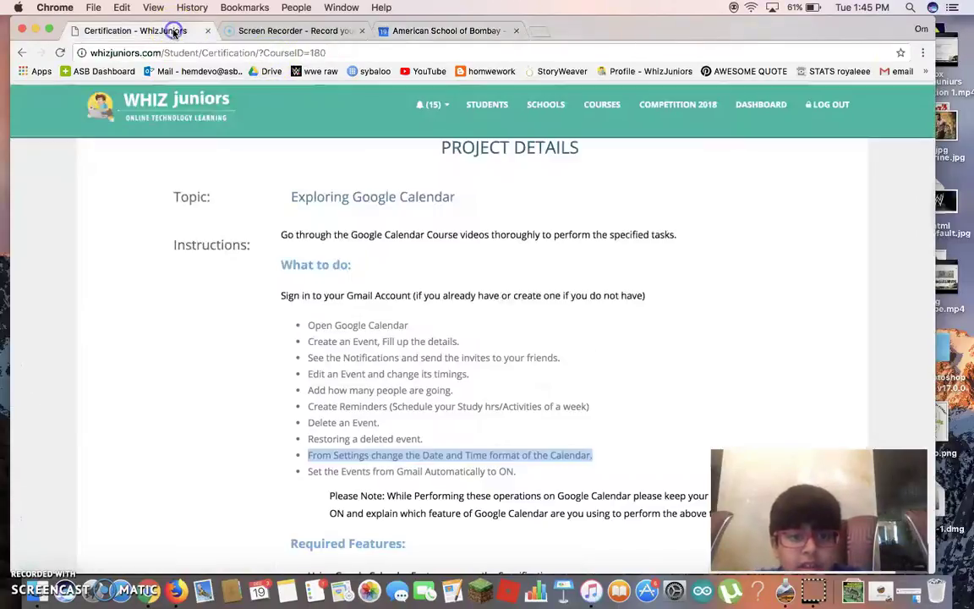
left_click(313, 479)
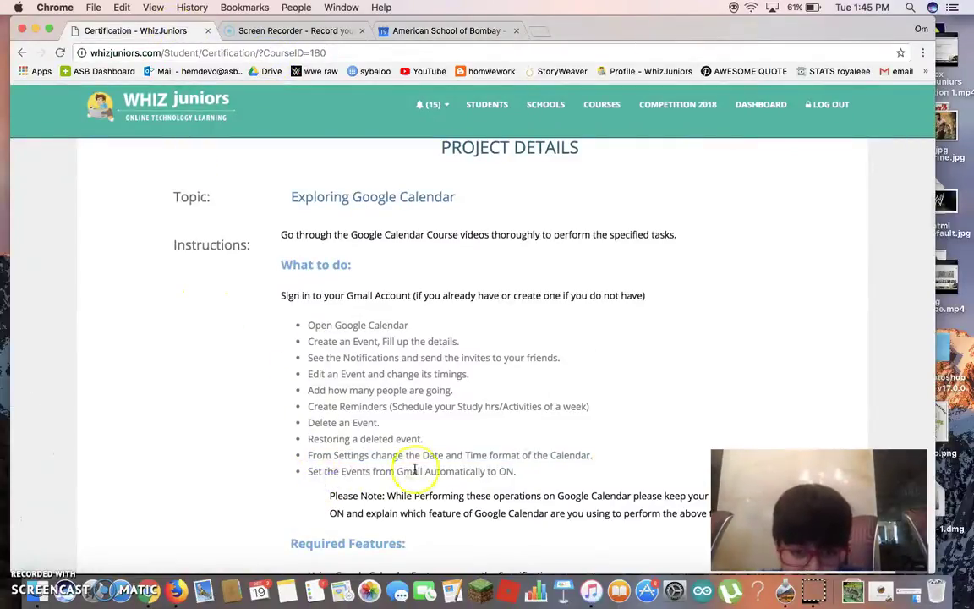
left_click(452, 32)
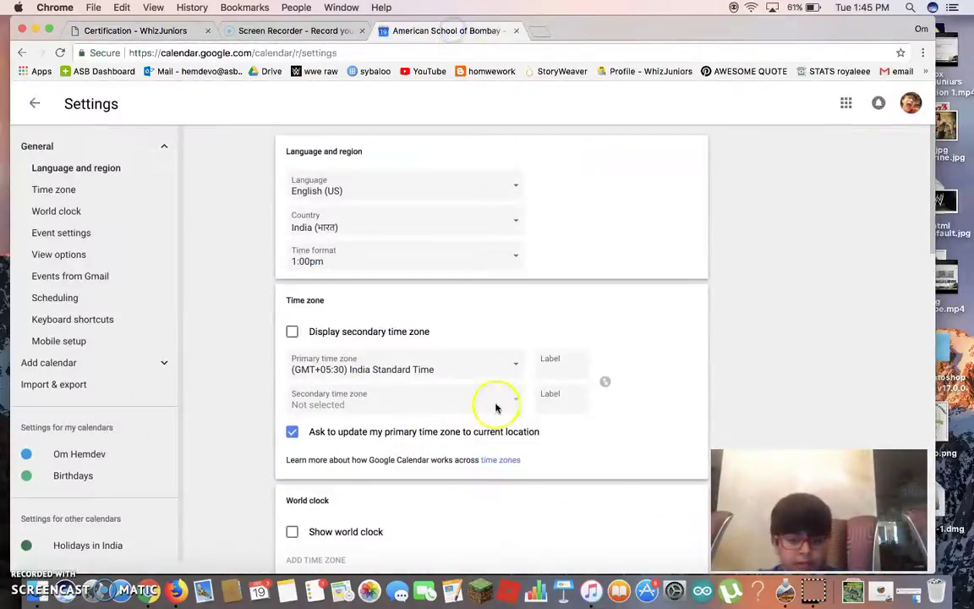
scroll(496, 407, "down", 5)
scroll(496, 407, "down", 2)
scroll(496, 400, "down", 5)
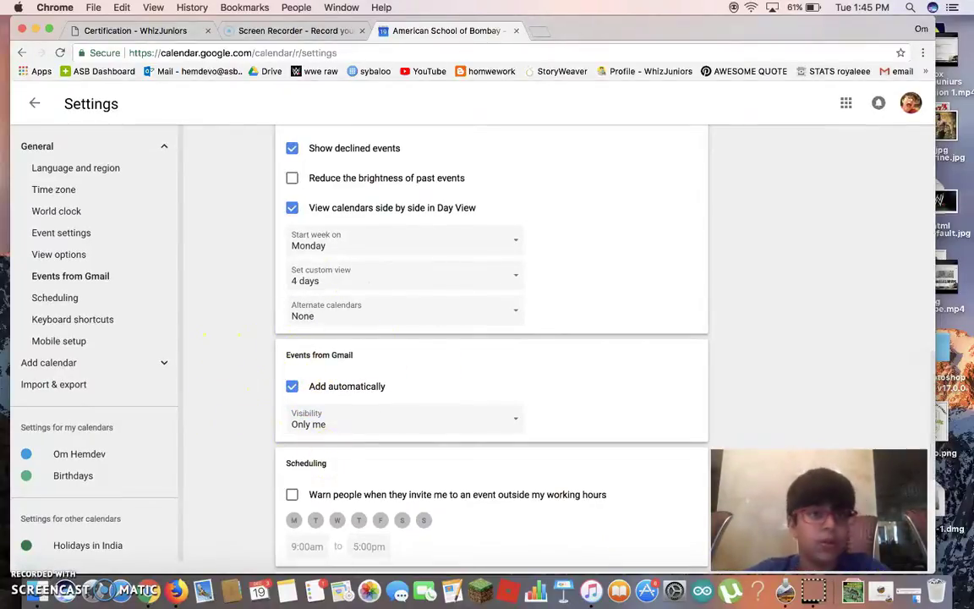
left_click(162, 32)
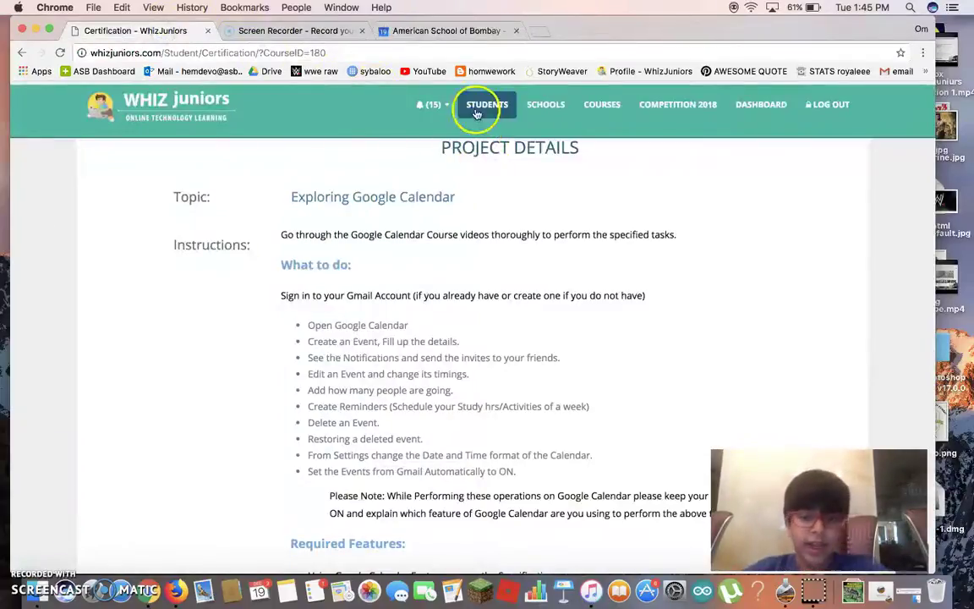
left_click(461, 34)
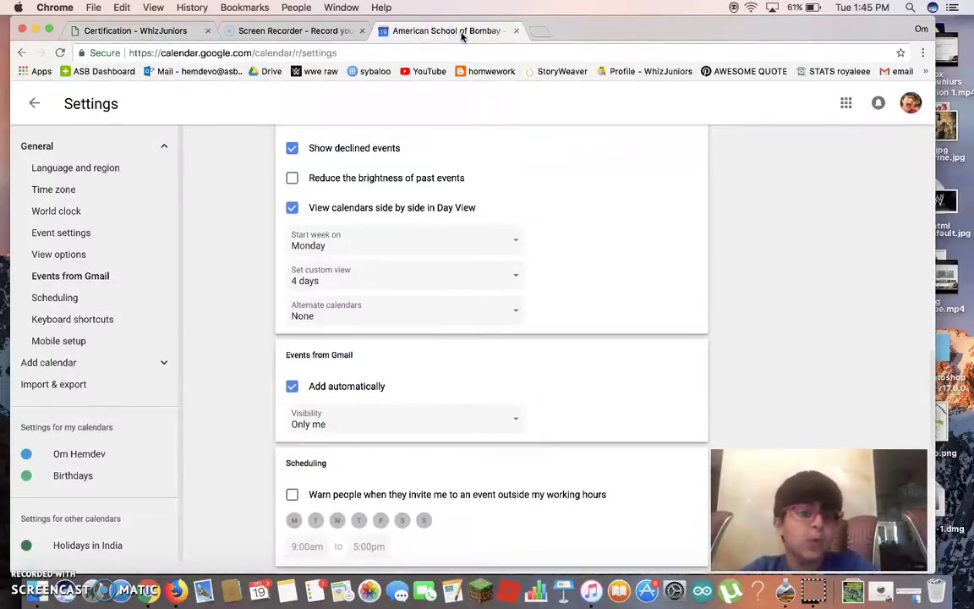